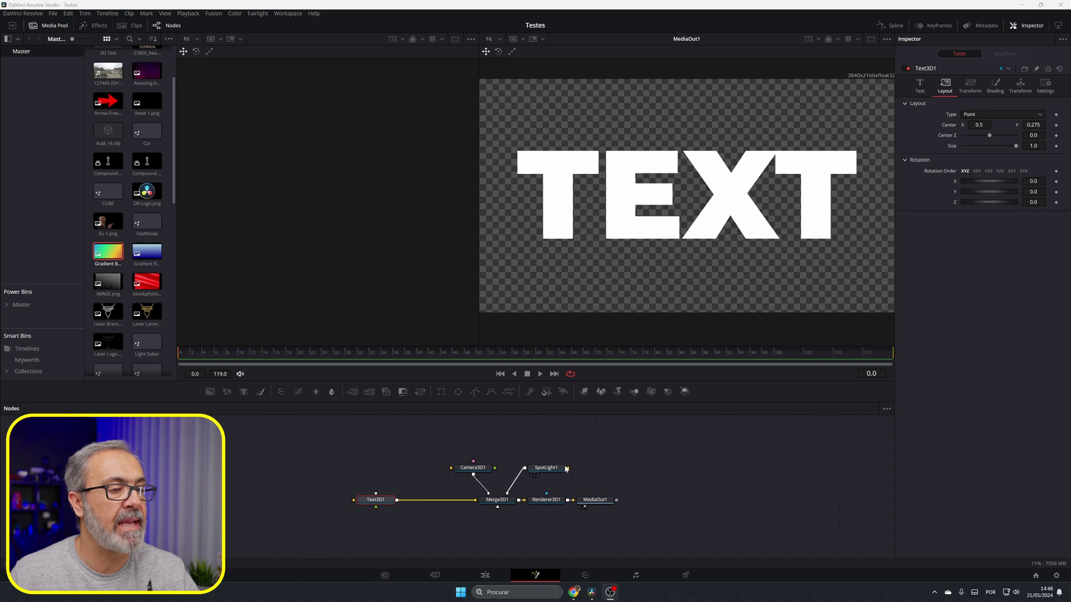
Load Merge3D1 into the left viewer and orbit to reveal the text, camera and spotlight.
click(505, 501)
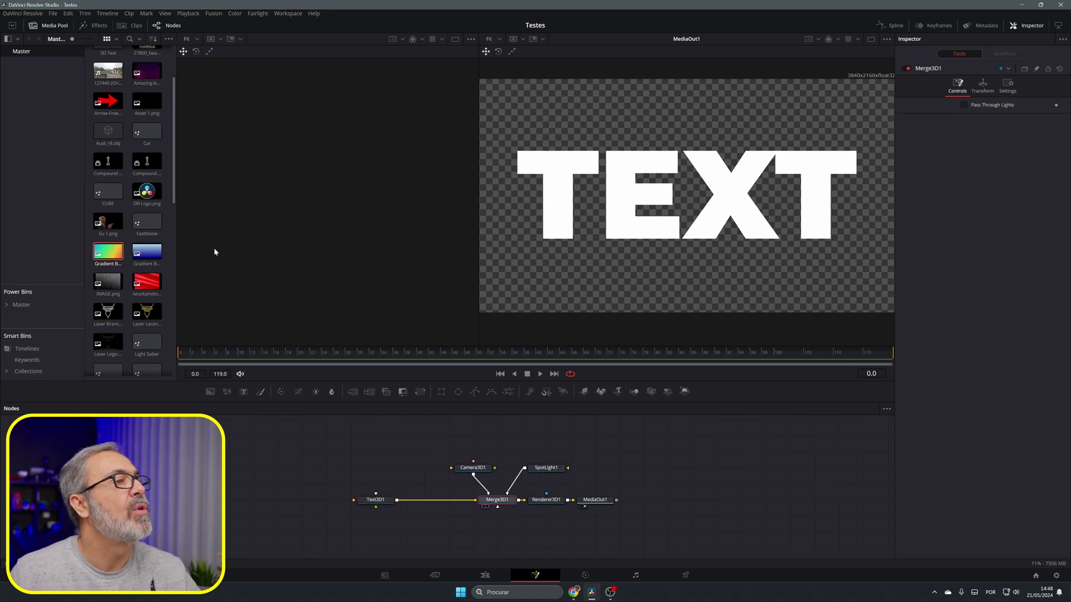
key(1)
drag(430, 265, 382, 181)
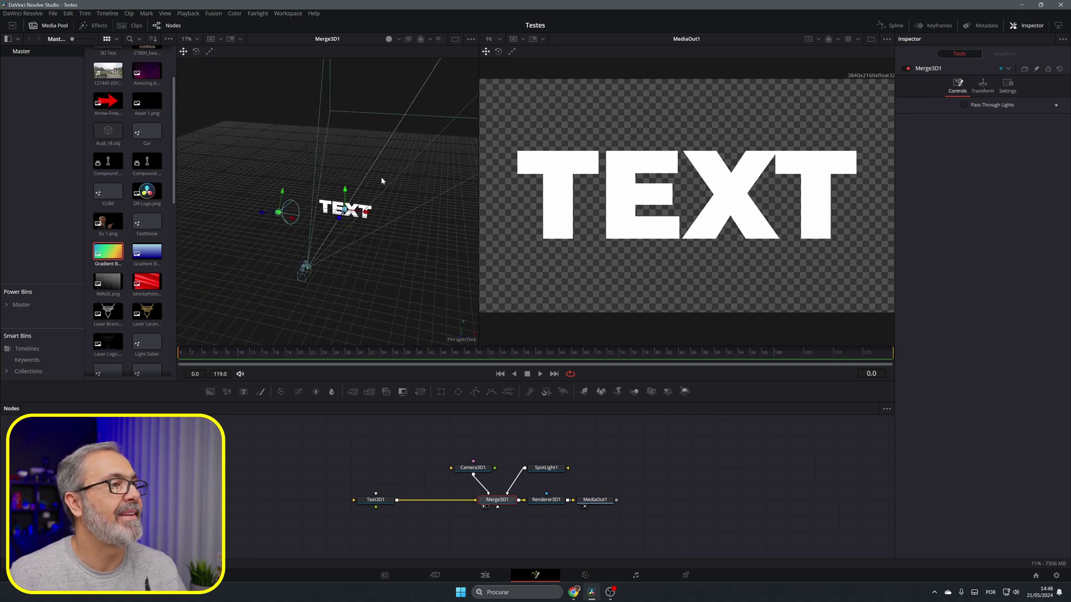
Give Text3D1 extrusion depth 0.2, 10 subdivisions, bevel depth 0.0315 and bevel width 0.0126.
click(379, 503)
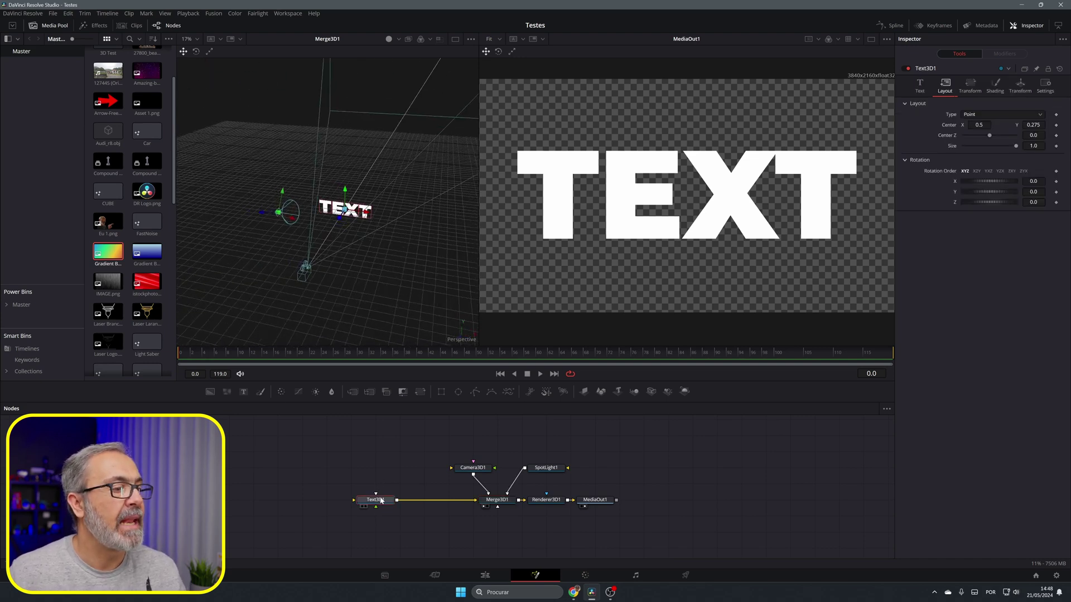
click(920, 85)
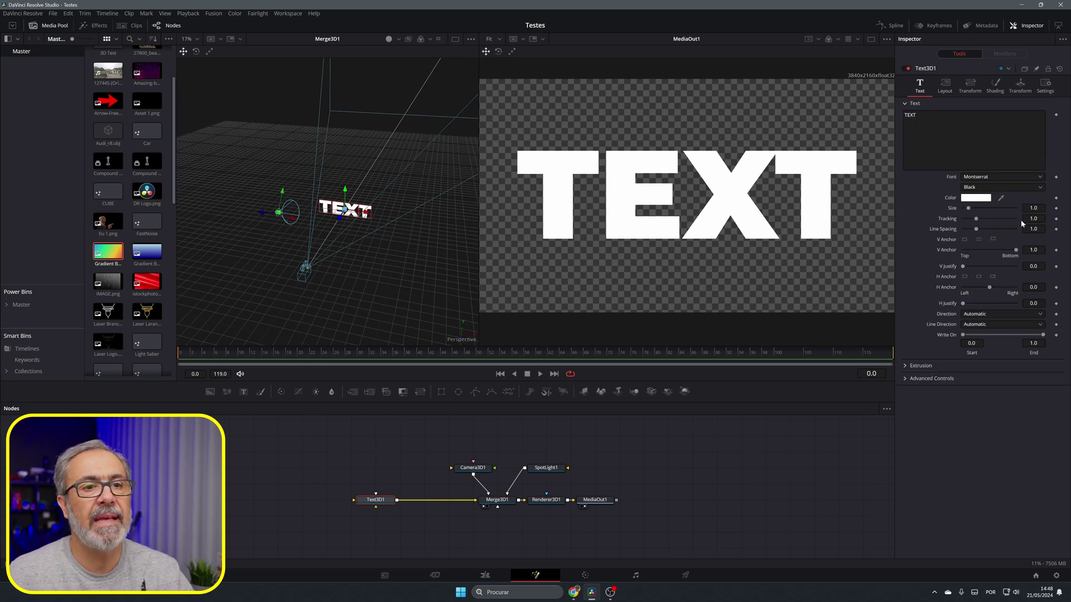
click(909, 366)
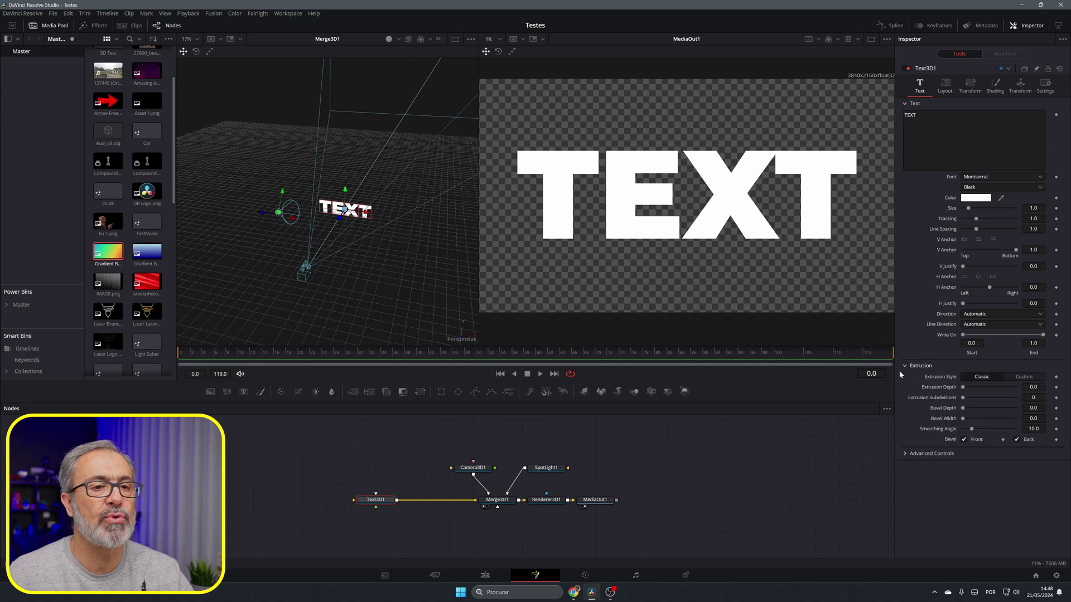
drag(963, 387, 970, 422)
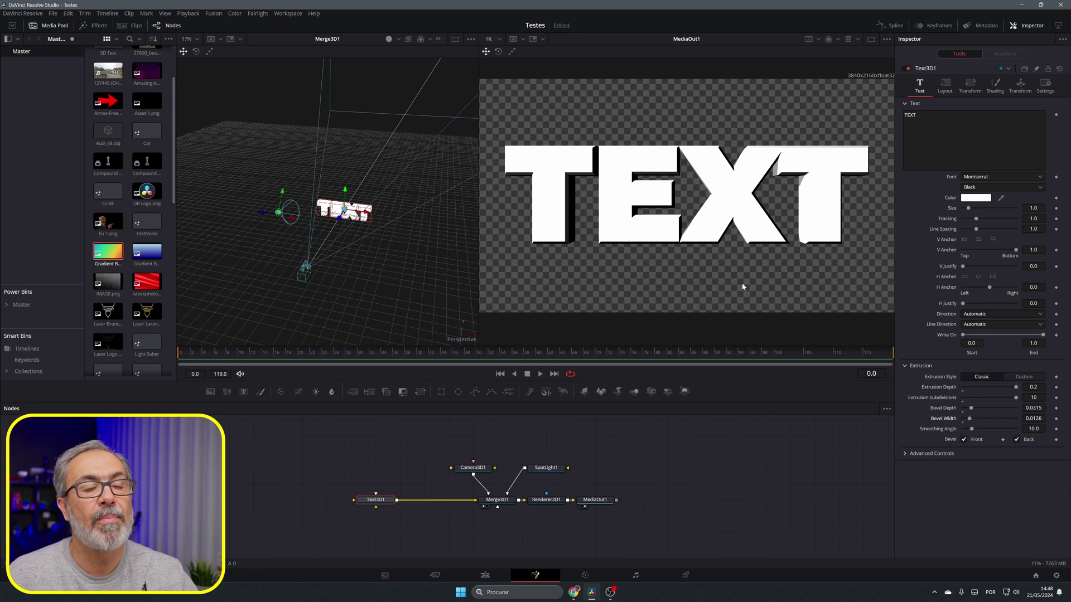
Keep the text white with a solid Text3D1 shading material, then save the project.
click(973, 198)
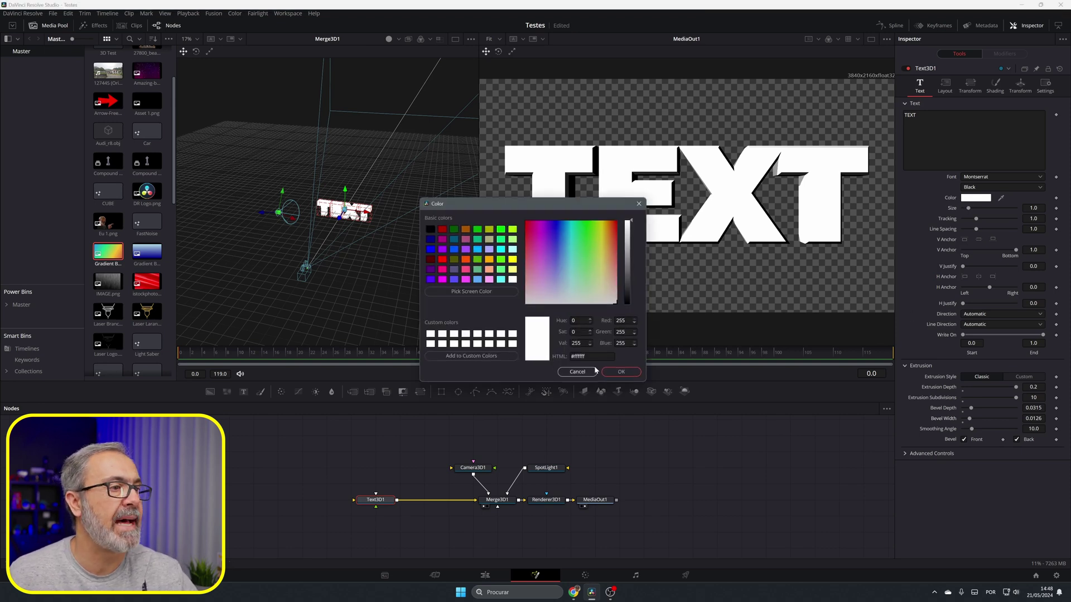
click(610, 369)
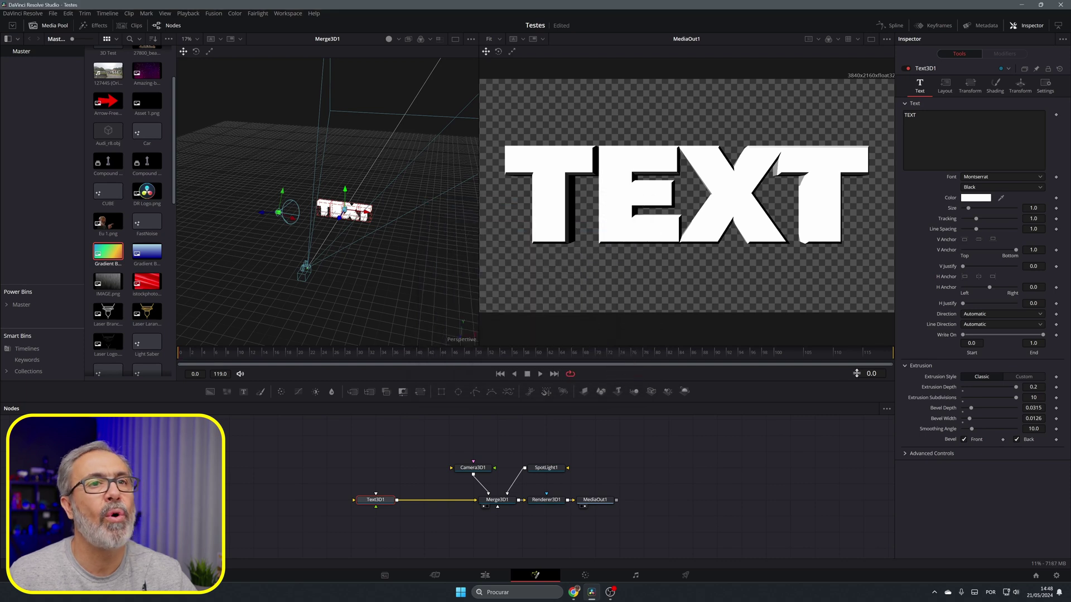
click(997, 92)
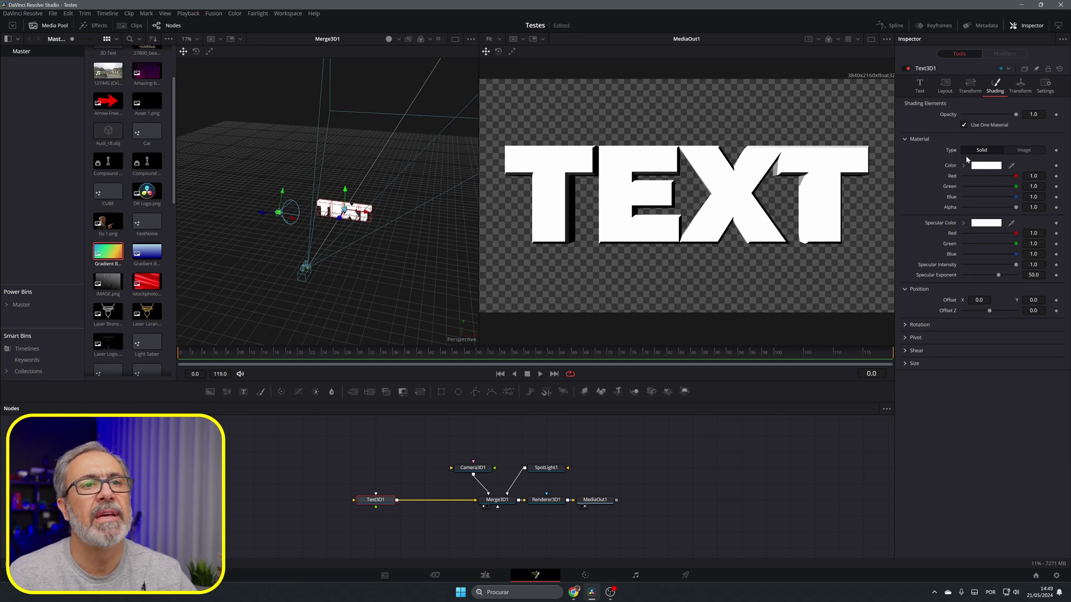
click(1024, 151)
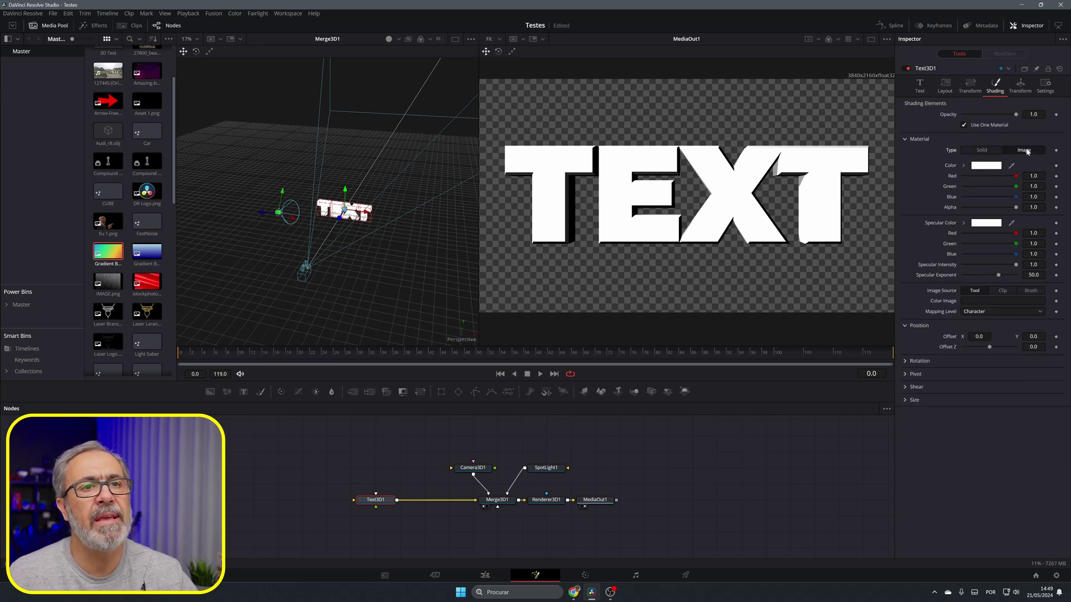
click(981, 150)
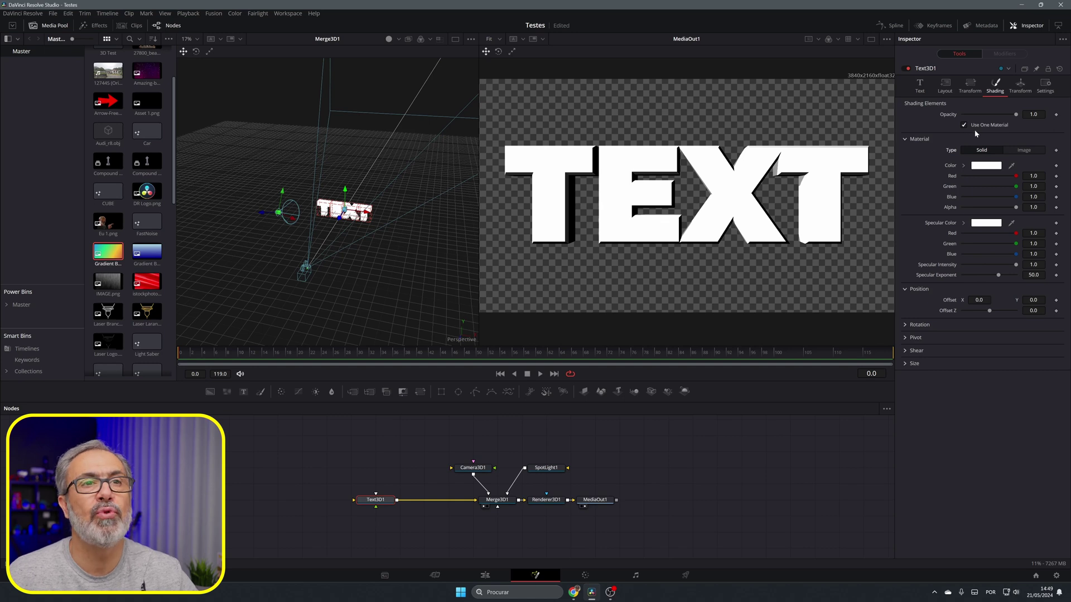
key(ctrl+s)
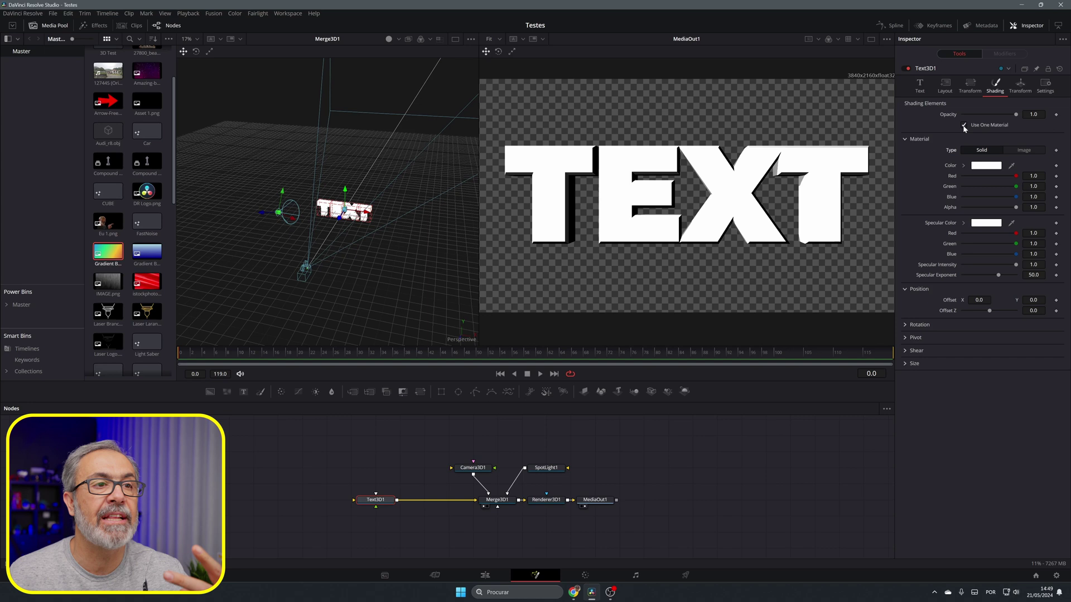
Uncheck Use One Material and set the bevel material colour to orange (#ffaa00).
click(964, 126)
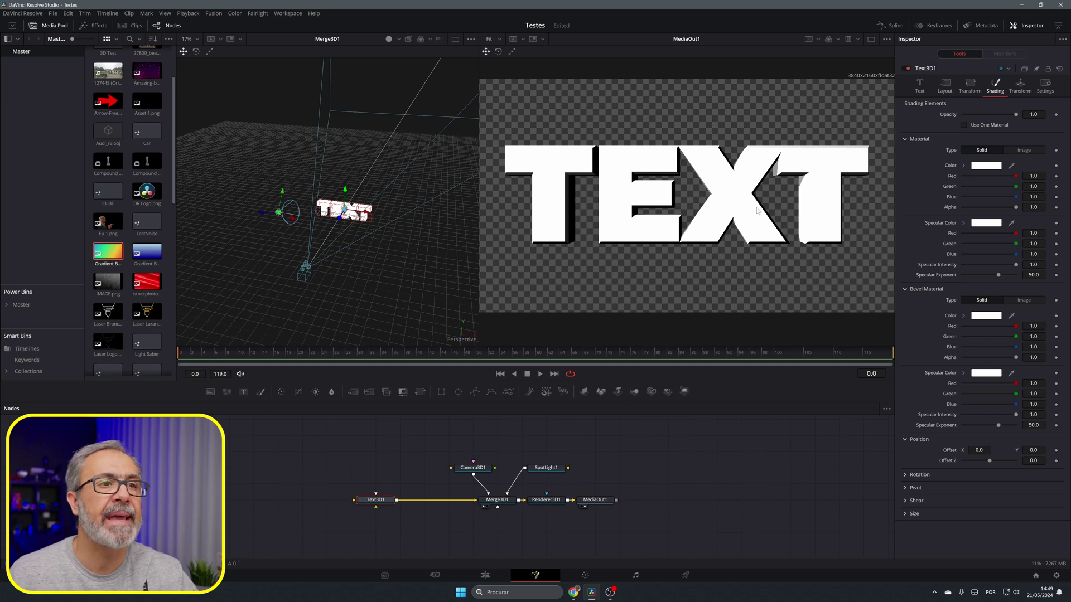
click(987, 316)
click(489, 260)
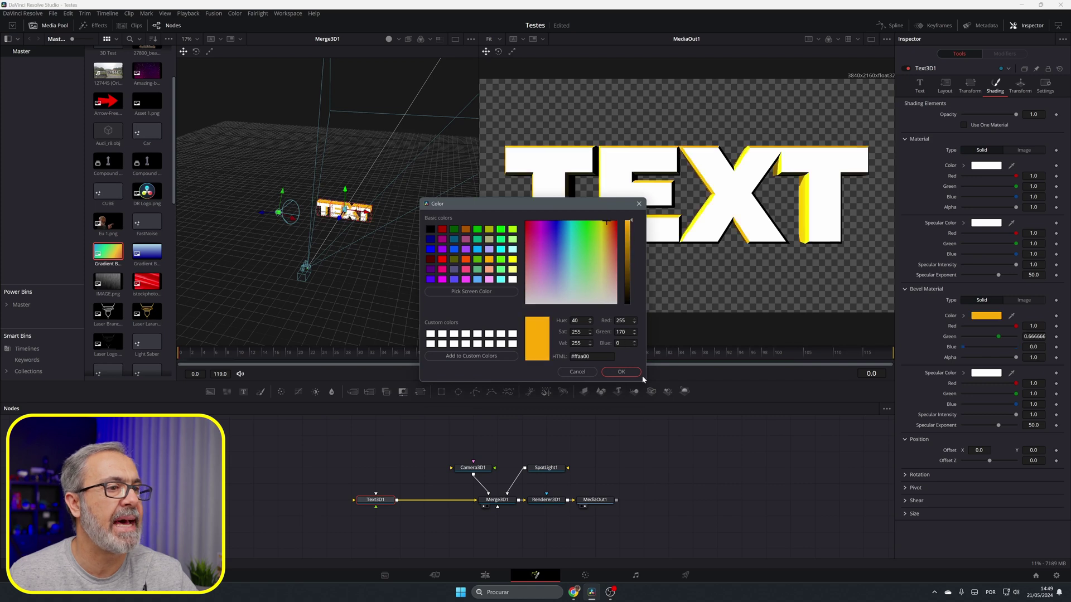
click(620, 372)
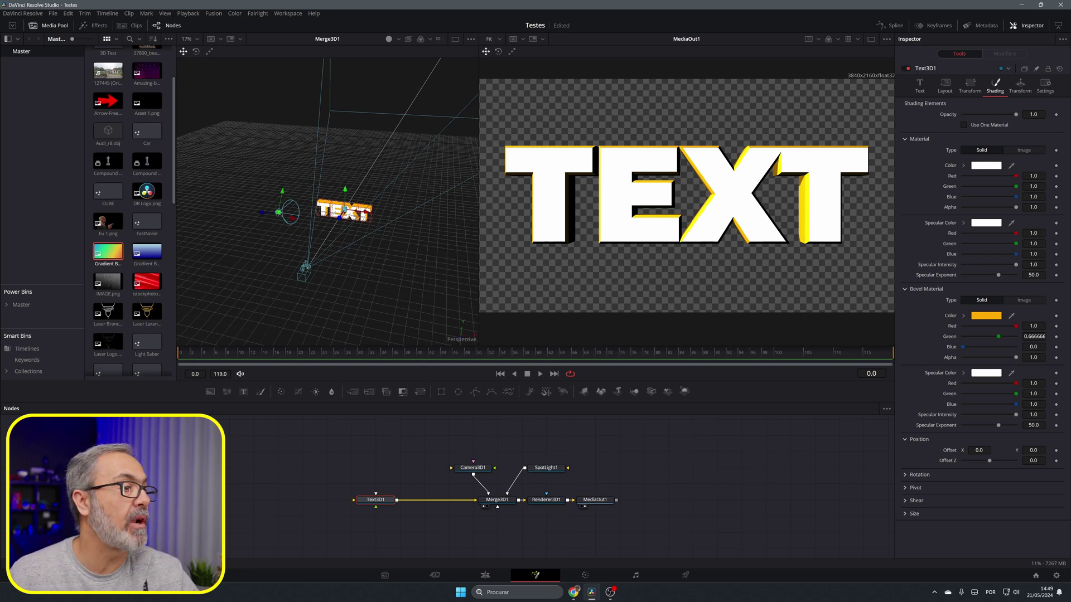
Add a Background node feeding Text3D1 and set its type to Vertical.
drag(211, 395, 377, 498)
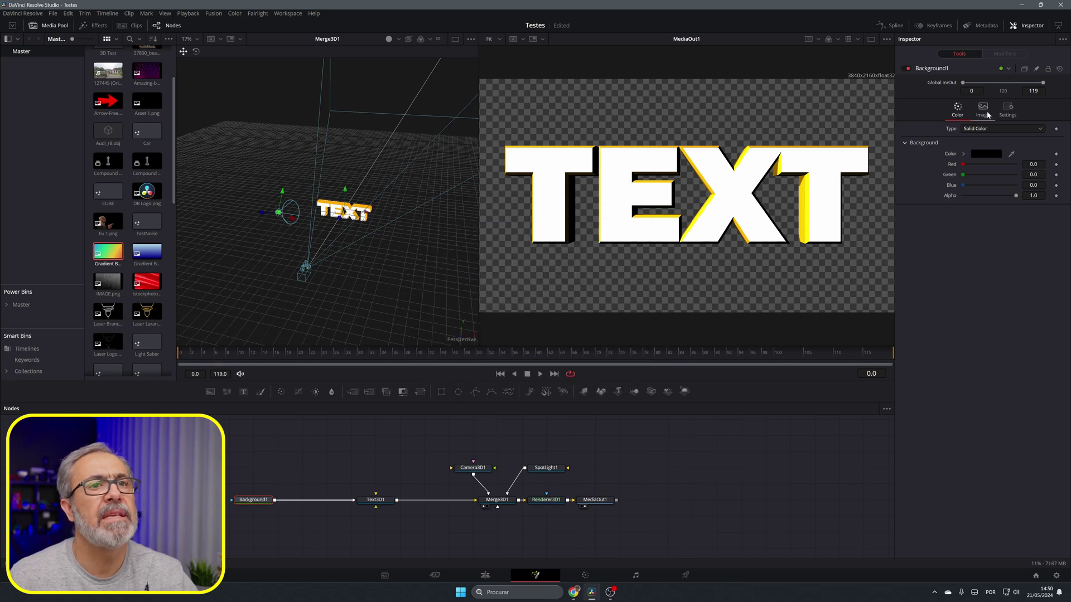
click(981, 130)
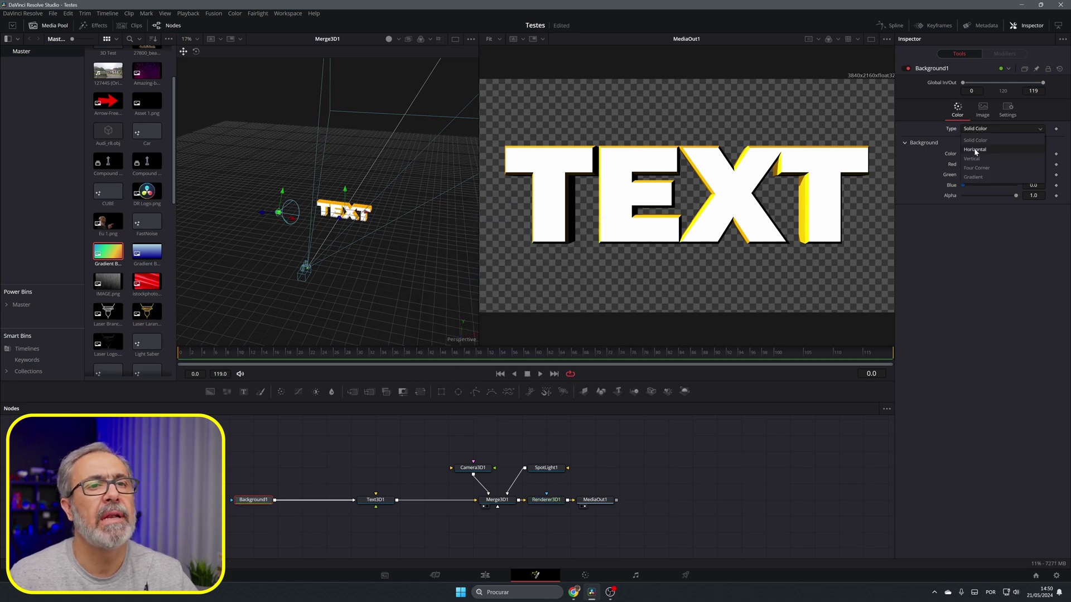
click(973, 158)
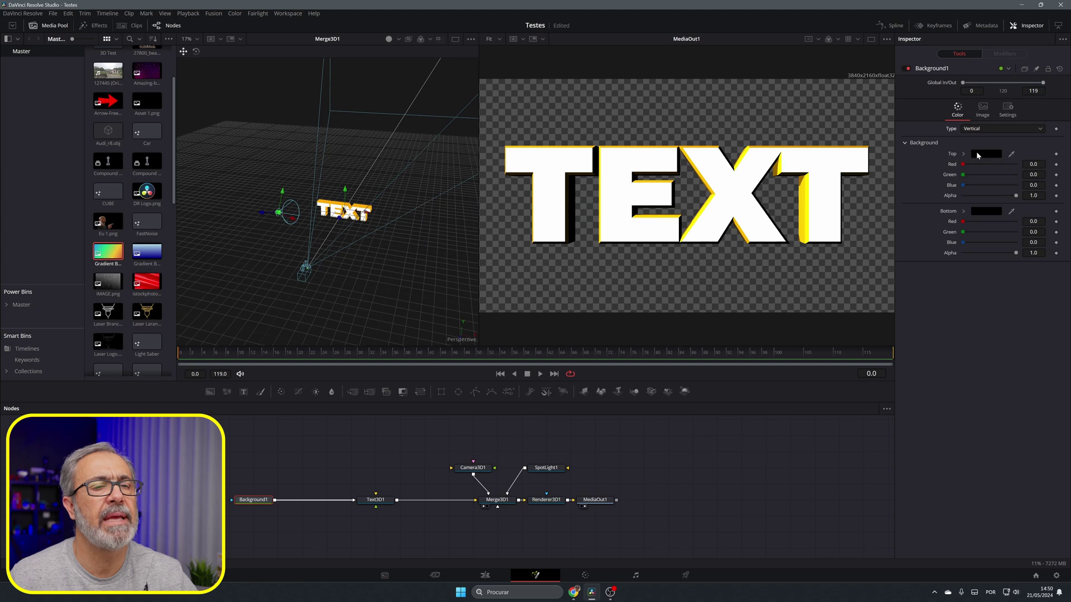
Set the gradient's top colour to orange (255, 170, 0) and bottom colour to white.
click(984, 153)
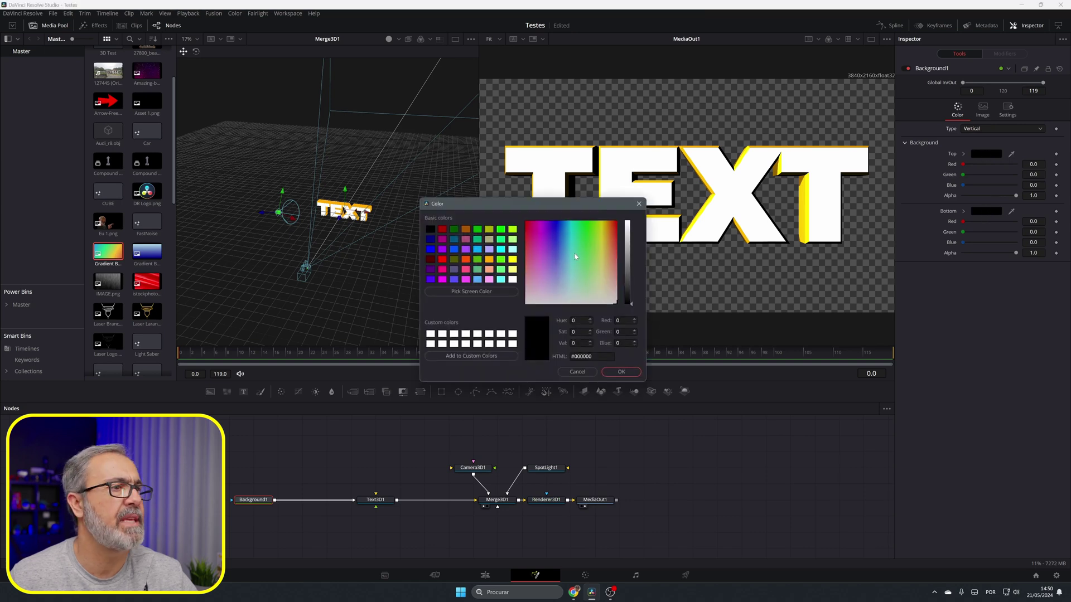
click(489, 262)
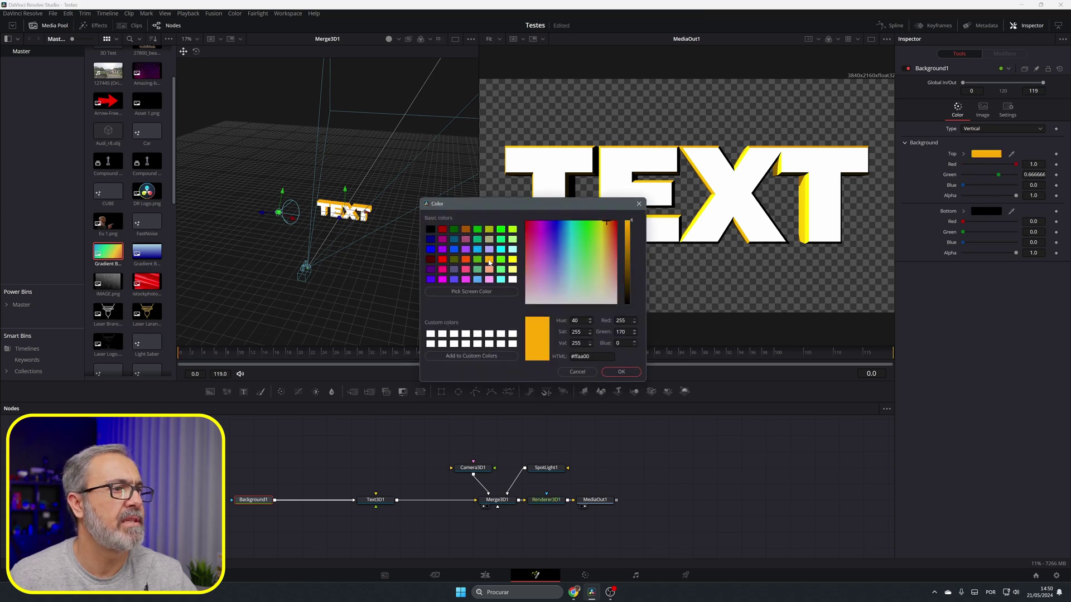
click(621, 371)
click(985, 212)
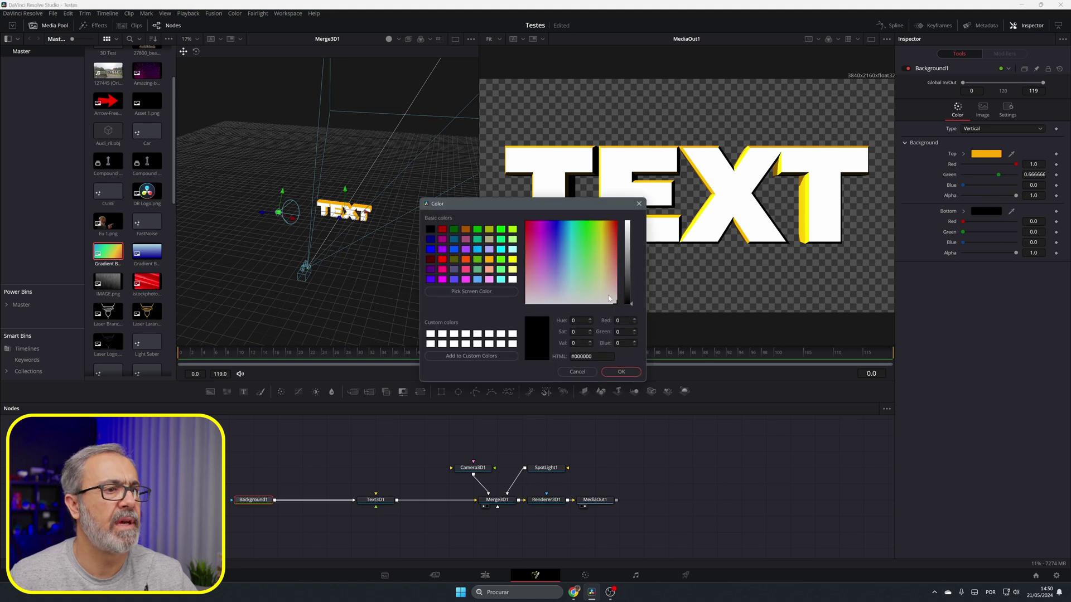
click(629, 219)
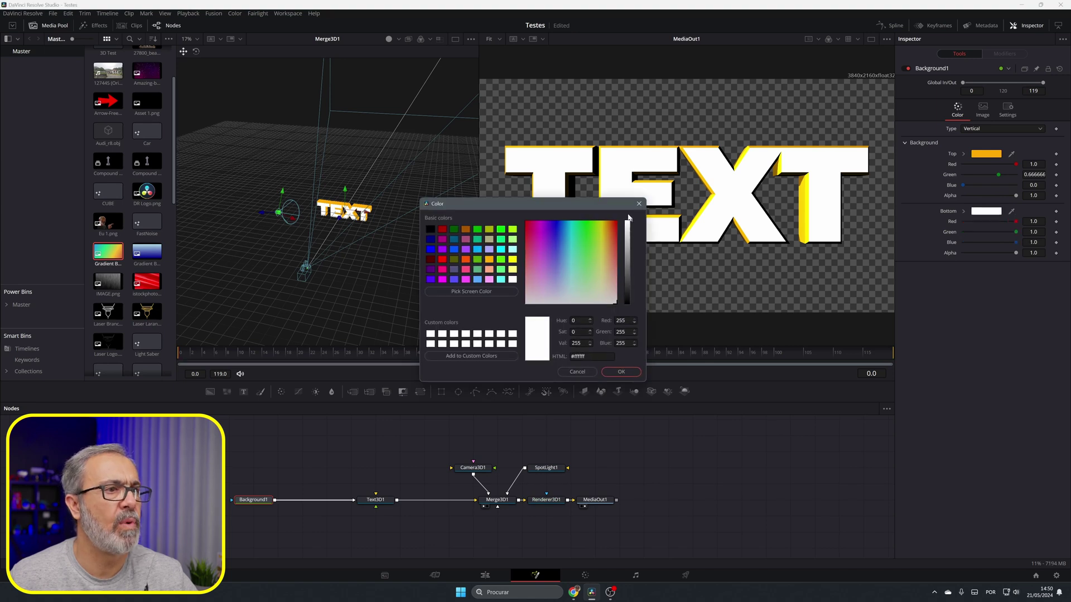
click(621, 371)
click(375, 500)
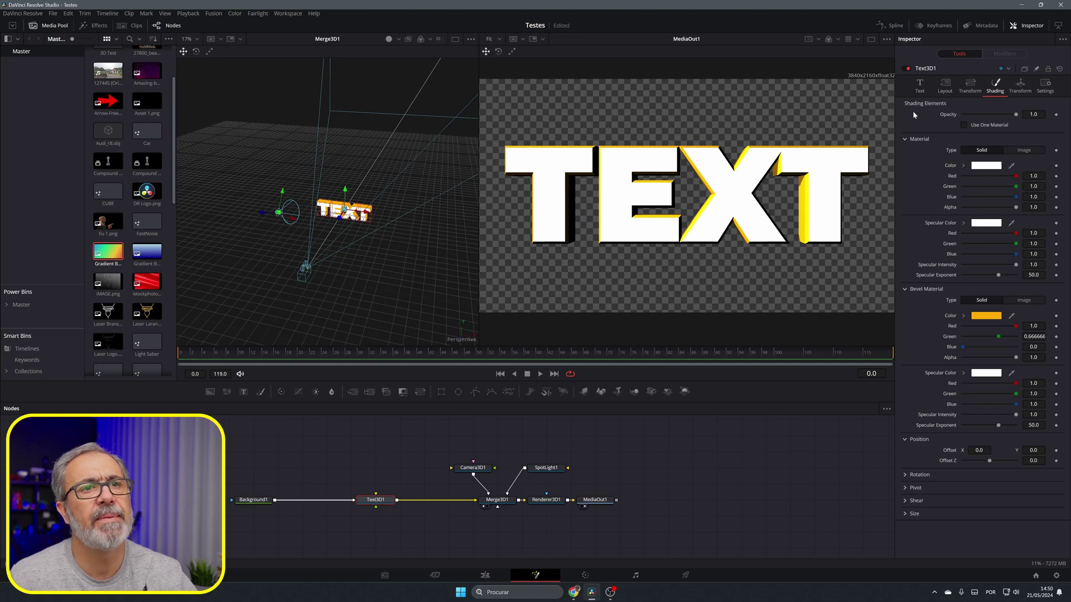
Map Background1 as image material per character and lower SpotLight1 intensity to 1.181.
click(1028, 153)
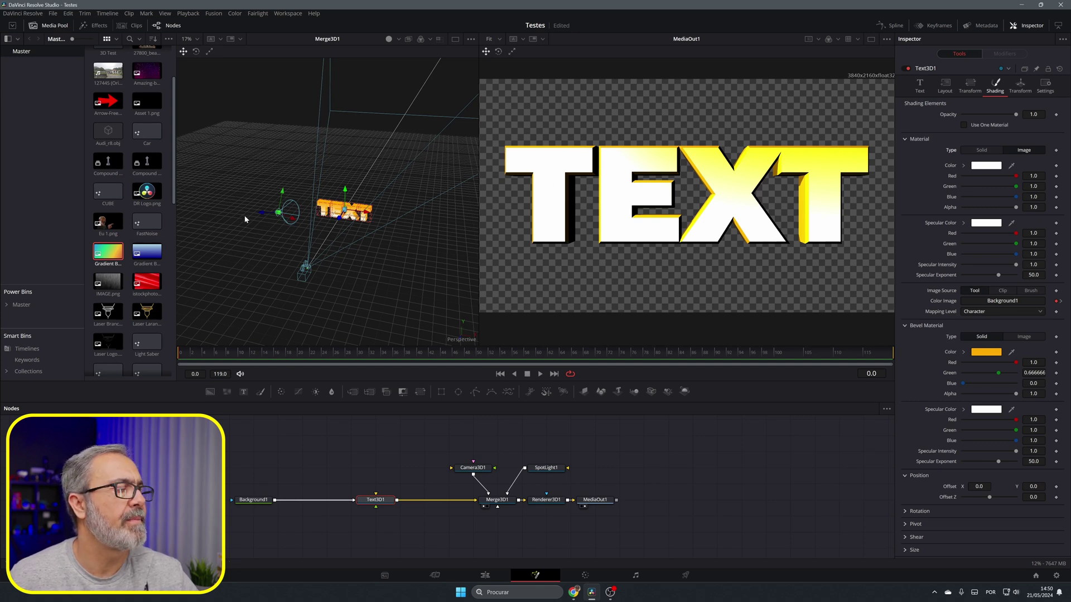
click(551, 469)
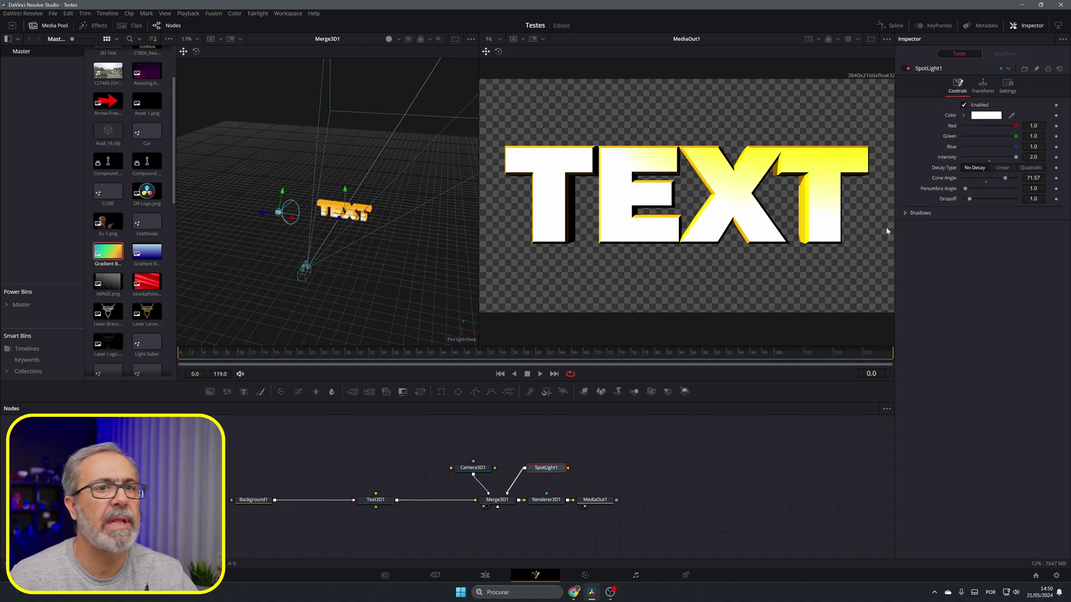
drag(1015, 157, 994, 160)
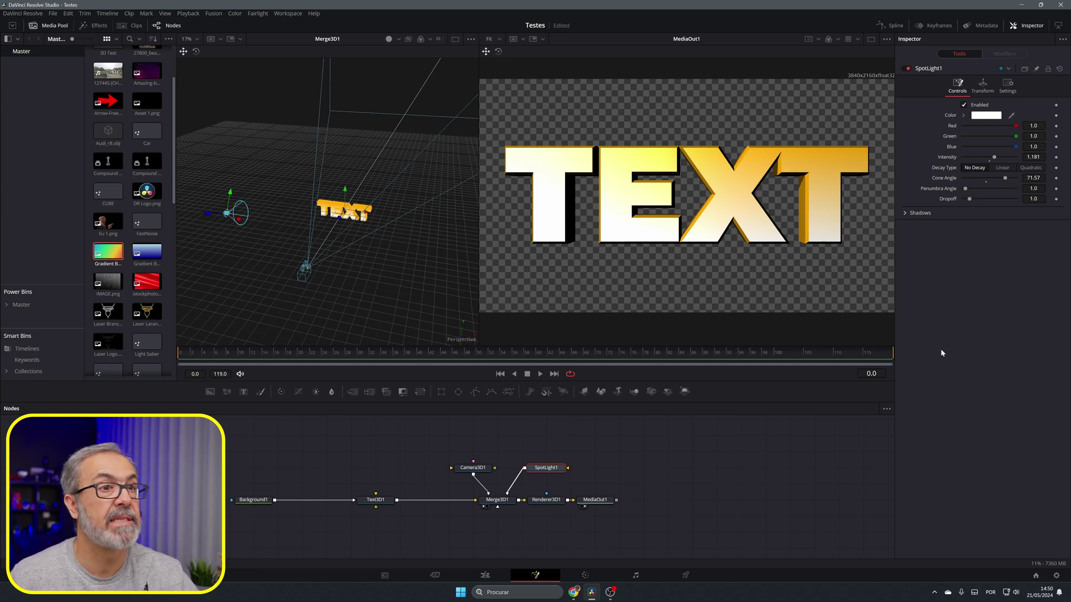
Rotate Text3D1 to 23.5 degrees around Y and save the project.
click(377, 501)
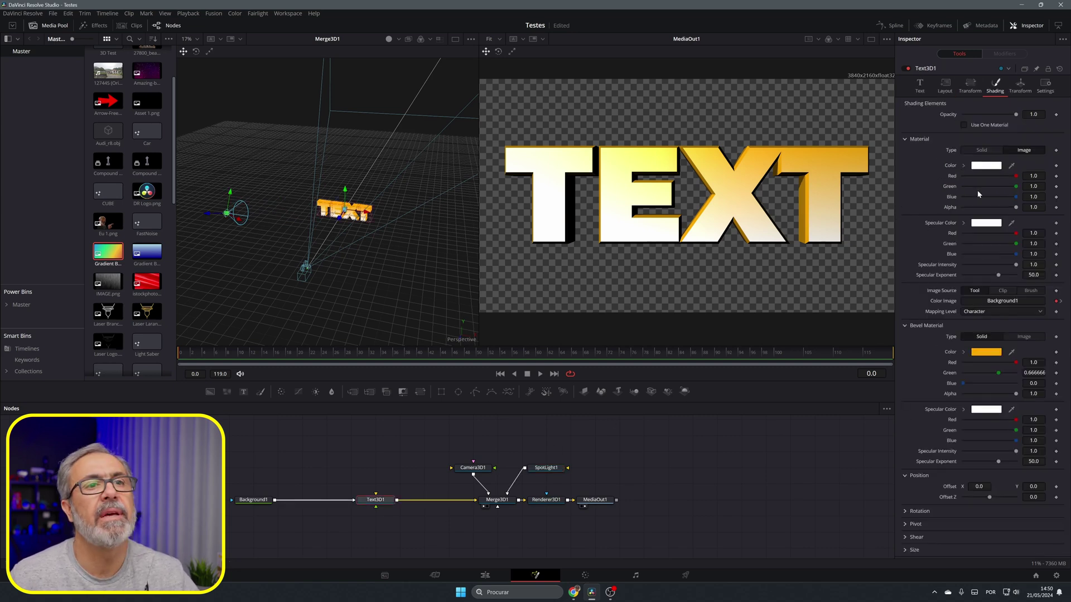
click(970, 87)
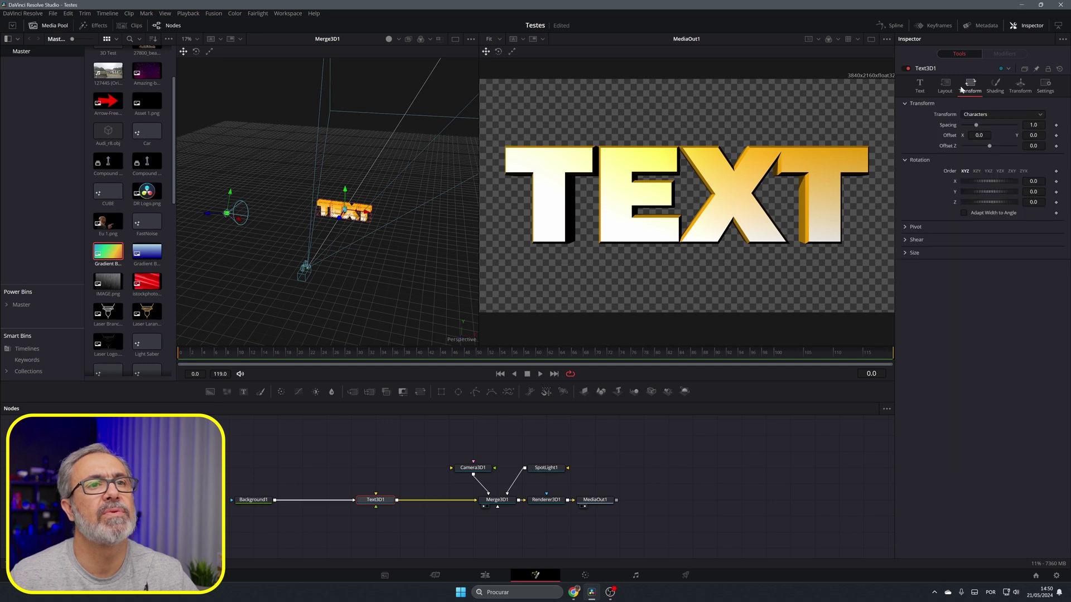
drag(976, 189, 981, 193)
double_click(980, 193)
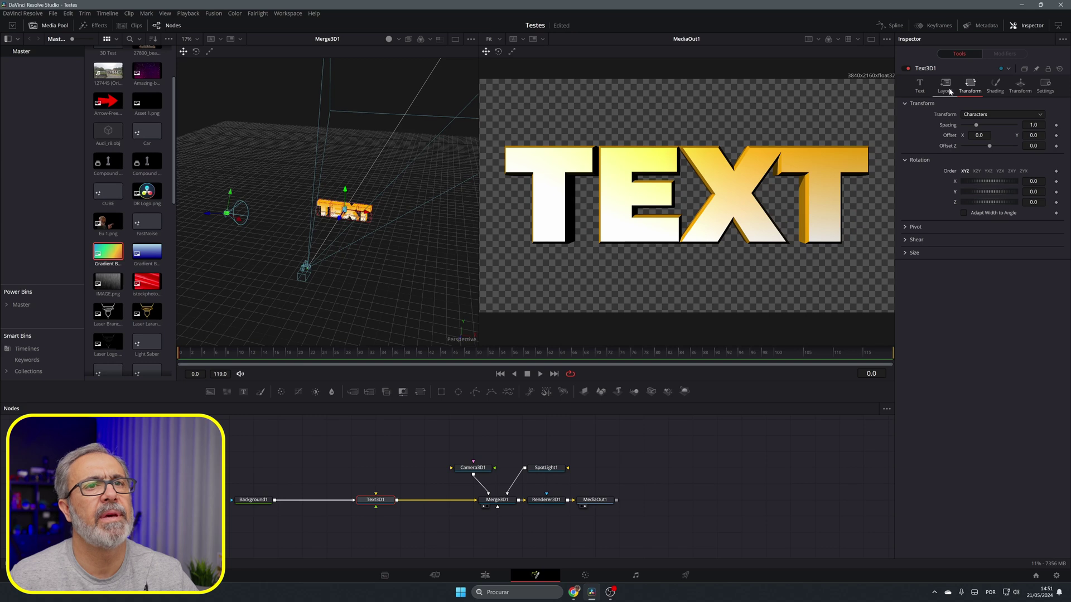
click(1020, 85)
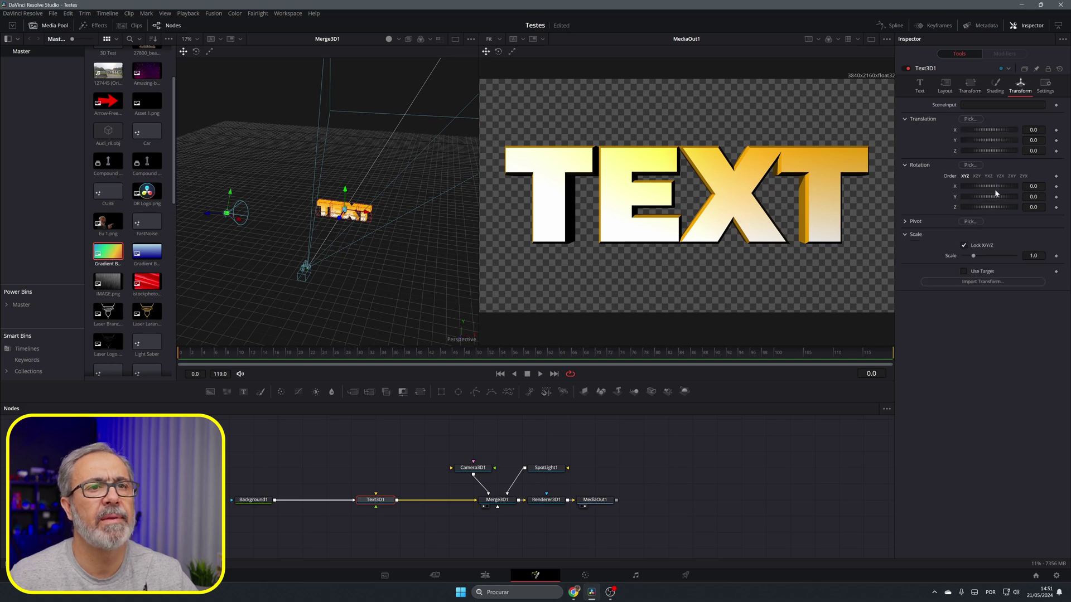
drag(987, 200, 991, 201)
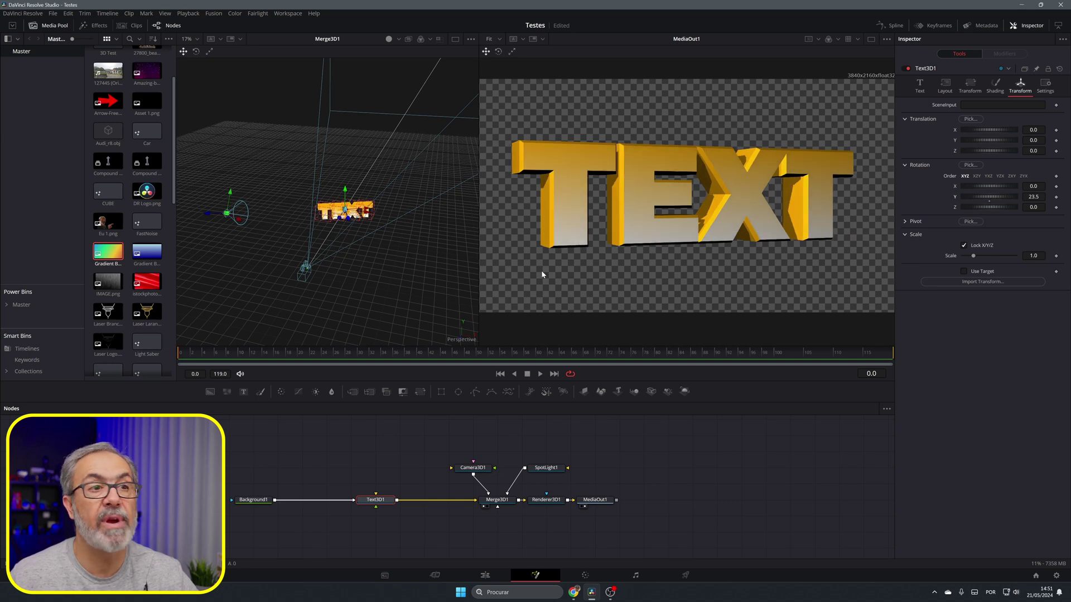
key(ctrl+s)
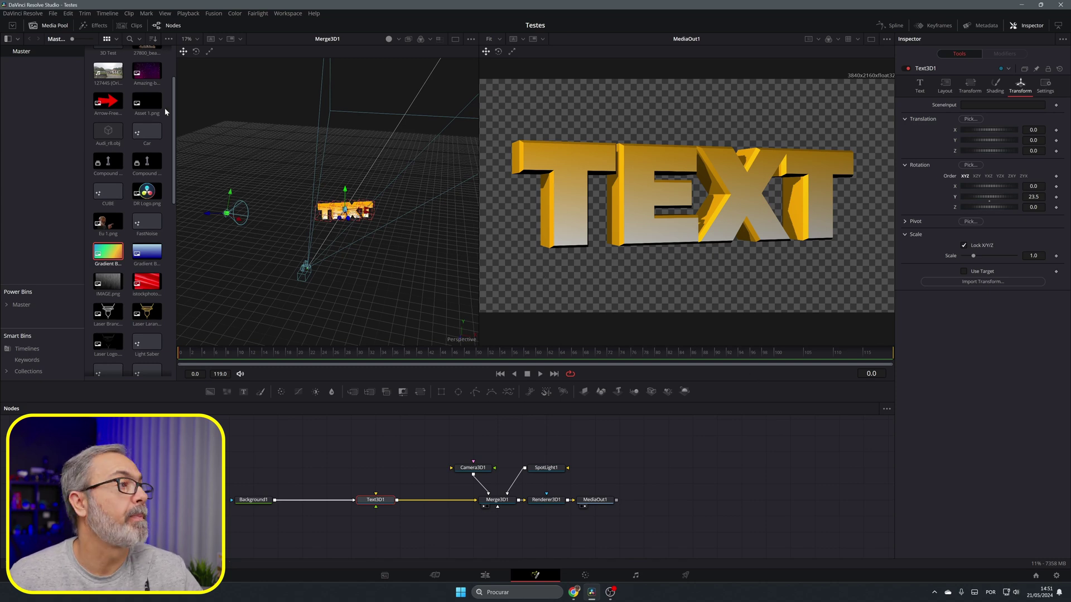
Add the Gradient BG 1 clip as MediaIn1 and connect it to Text3D1.
drag(113, 260, 262, 471)
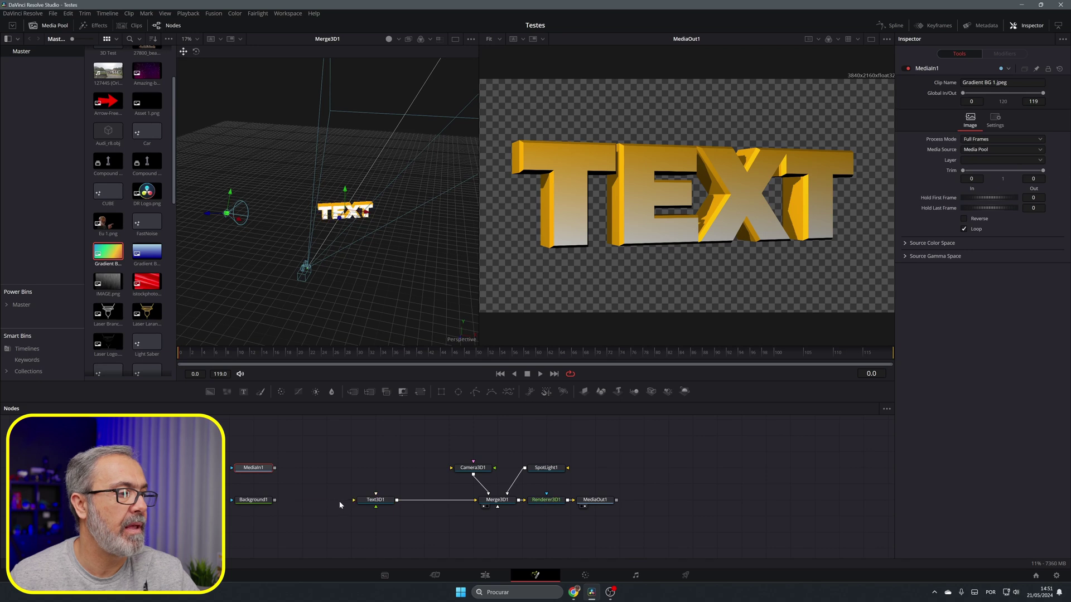
drag(339, 501, 376, 497)
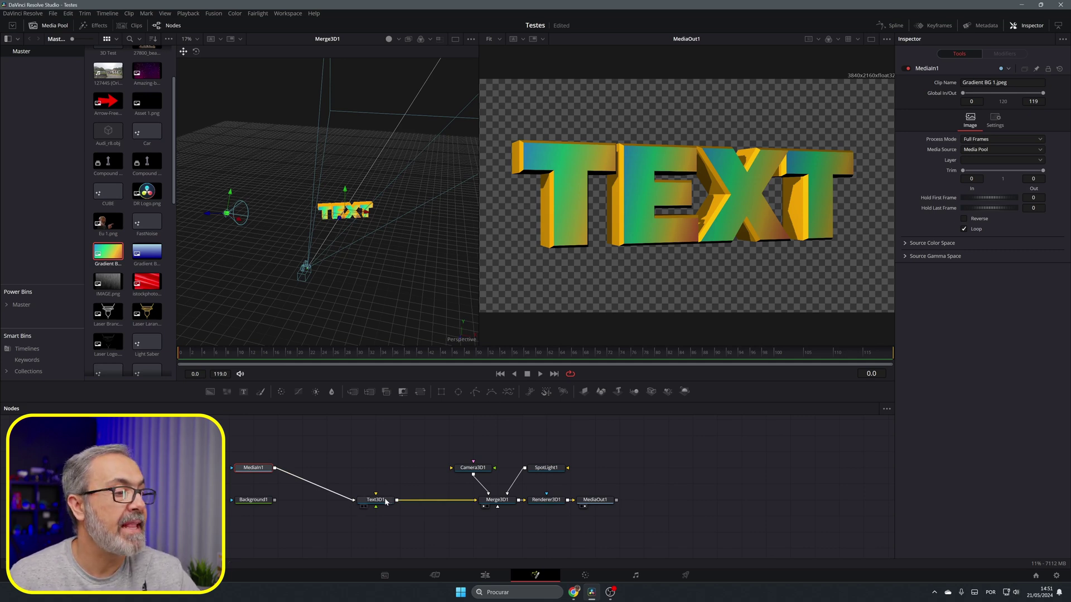
click(372, 501)
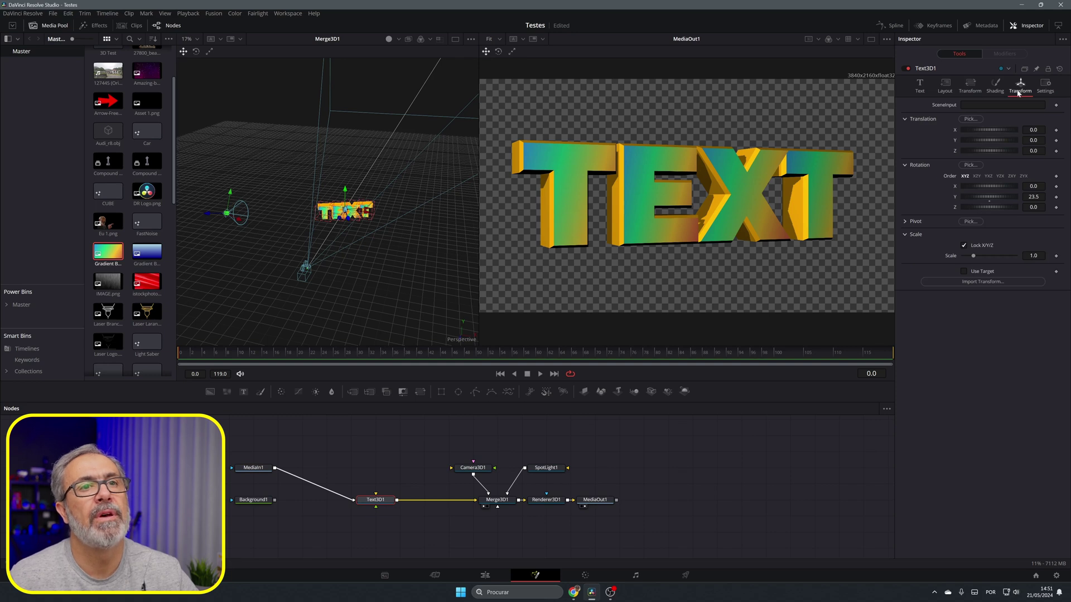
Set Text3D1's Mapping Level to Word and show MediaIn1 in the left viewer.
click(993, 89)
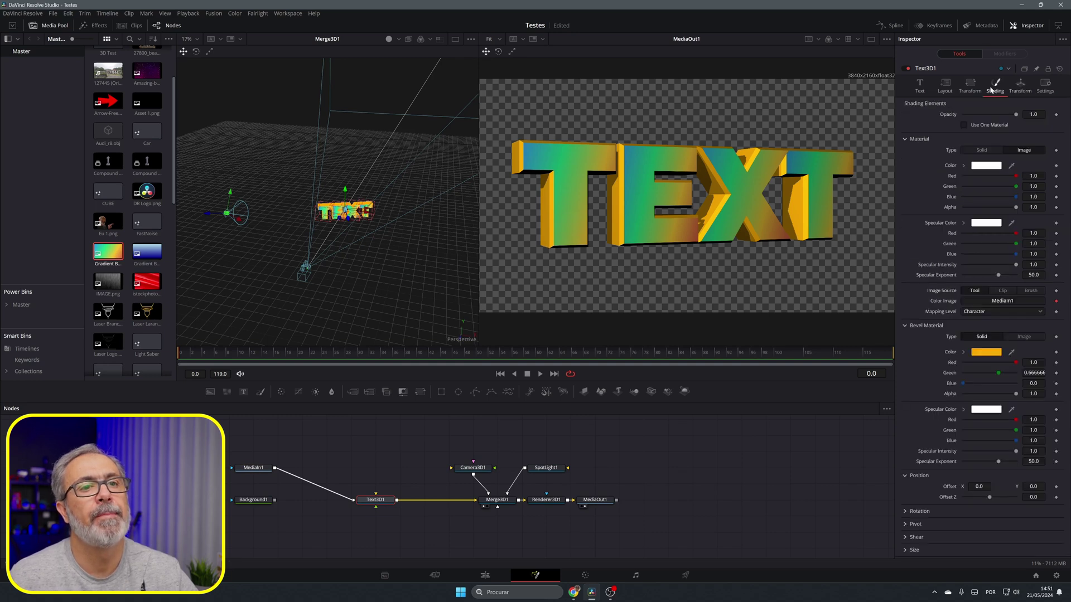
click(976, 313)
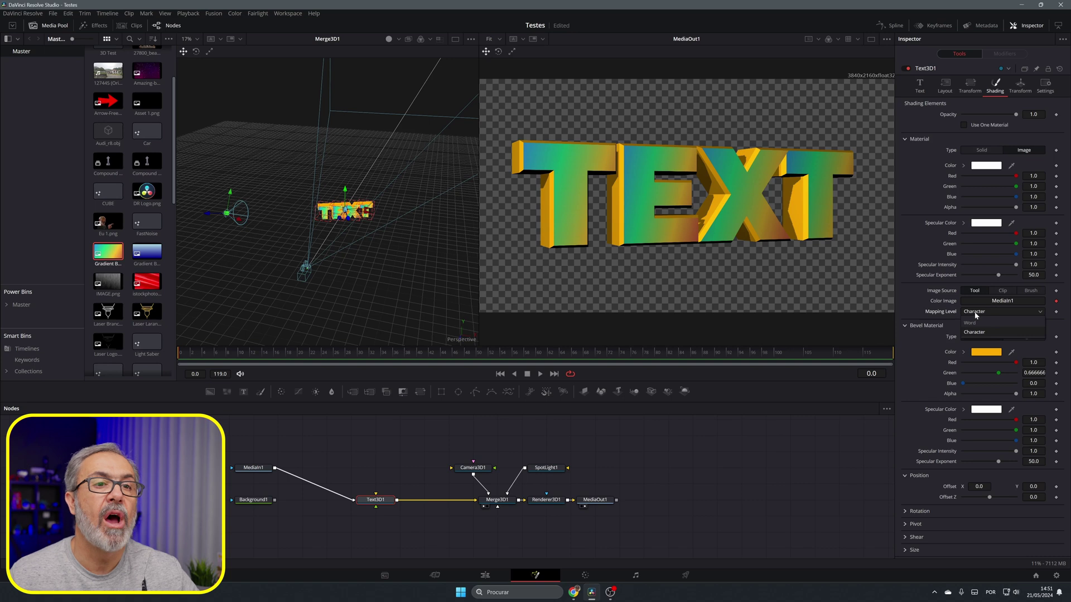
click(969, 323)
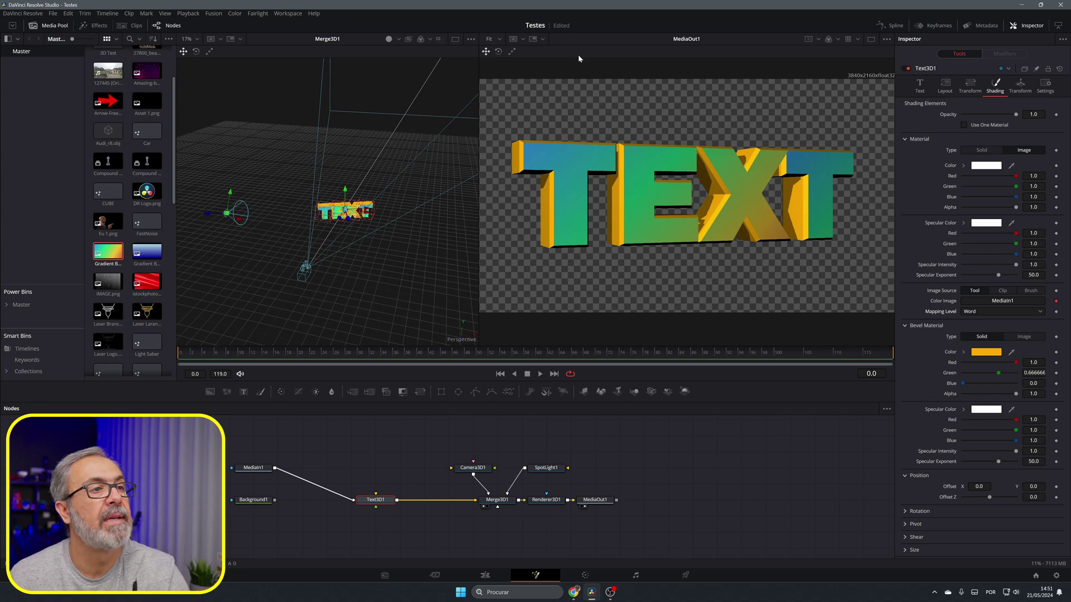
click(252, 468)
key(1)
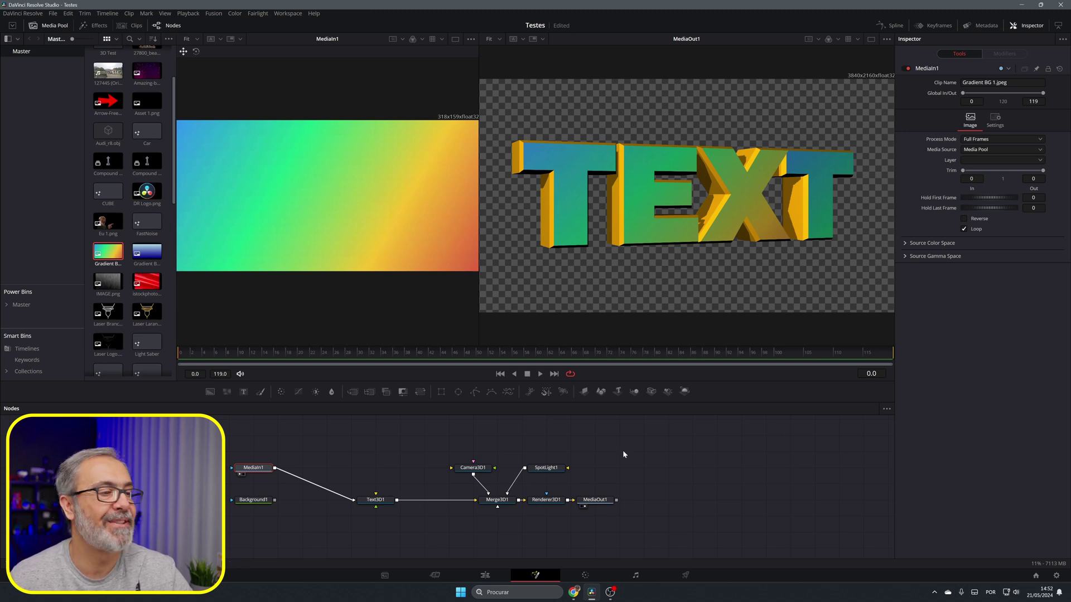
Change the Text3D1 text from 'TEXT' to 'PSCM'.
click(376, 500)
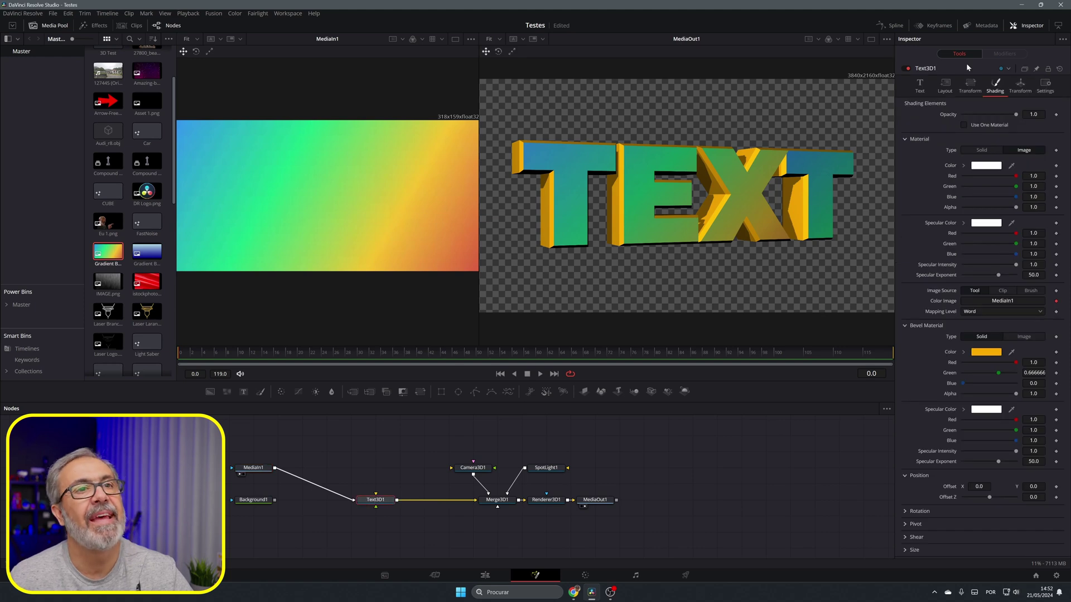
click(916, 87)
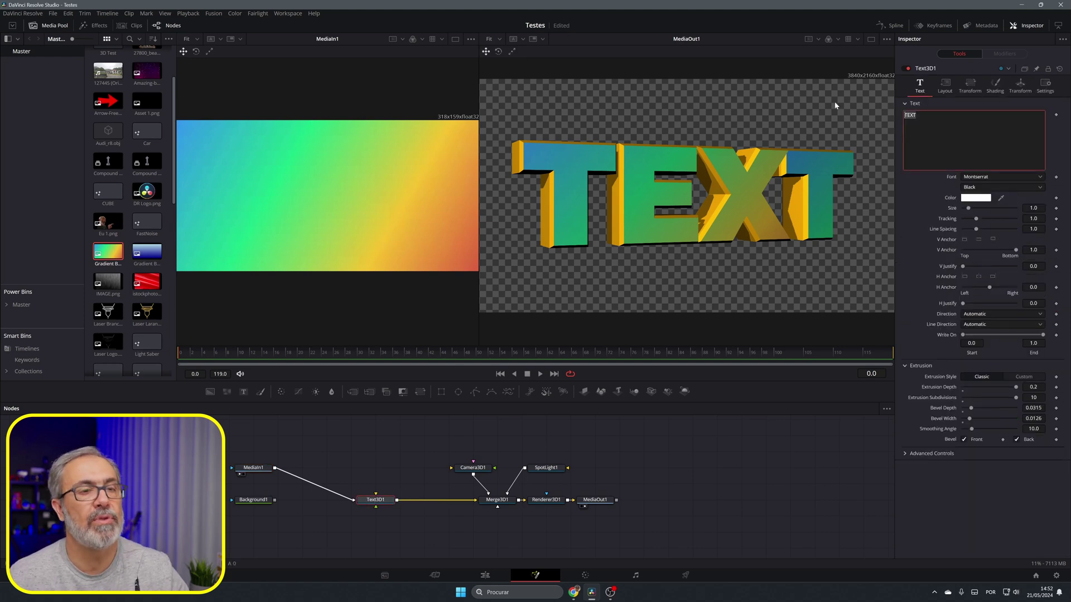
text(PM)
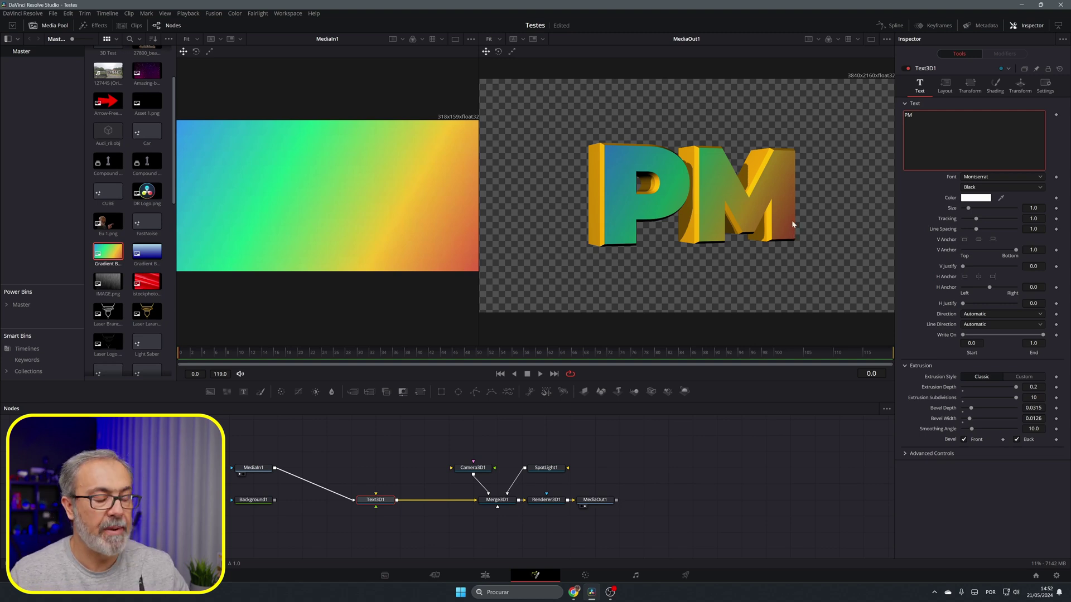
key(BackSpace)
text(SC)
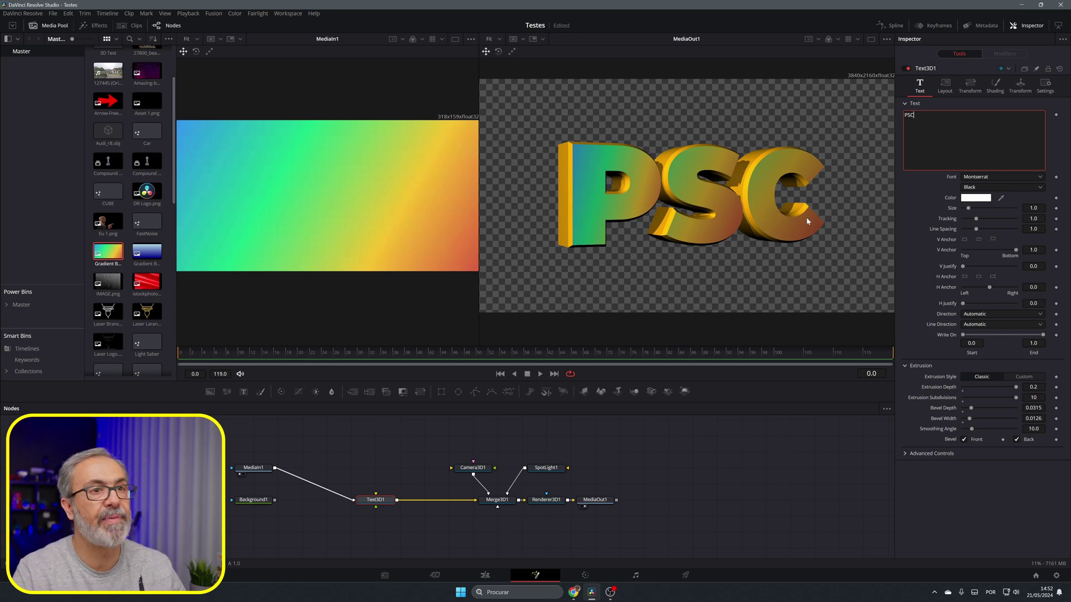
text(M)
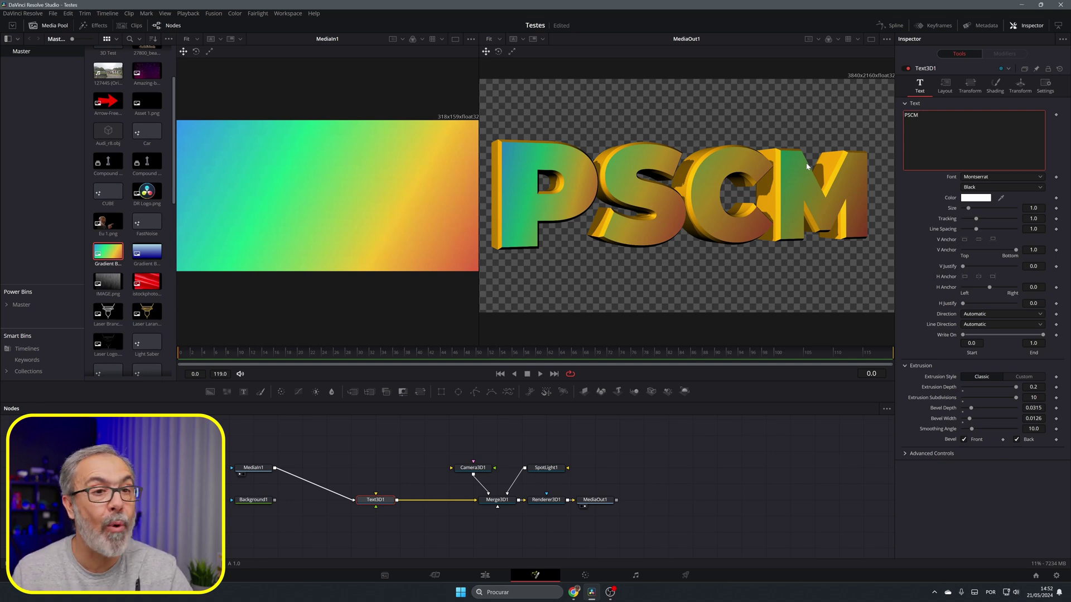
click(994, 85)
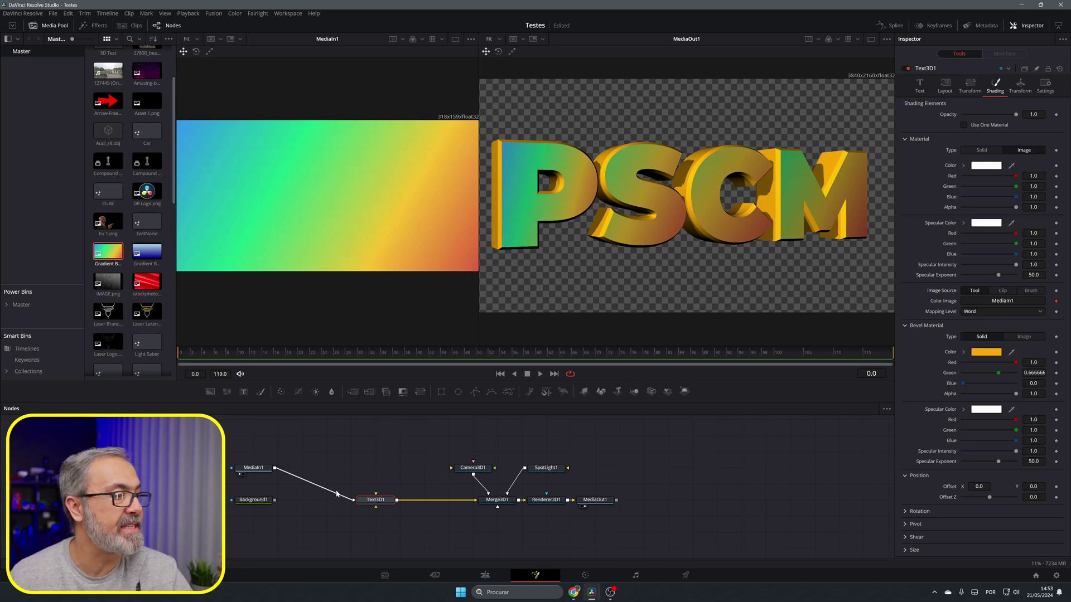
Feed Background1 into Text3D1 in place of MediaIn1, then delete MediaIn1.
drag(337, 494, 373, 505)
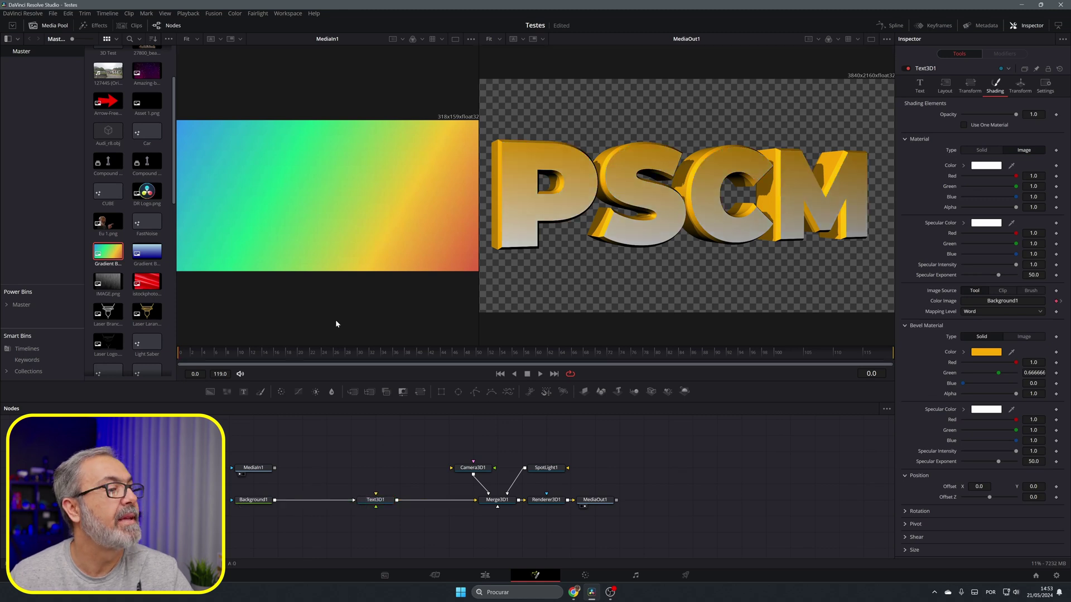
click(269, 467)
key(Delete)
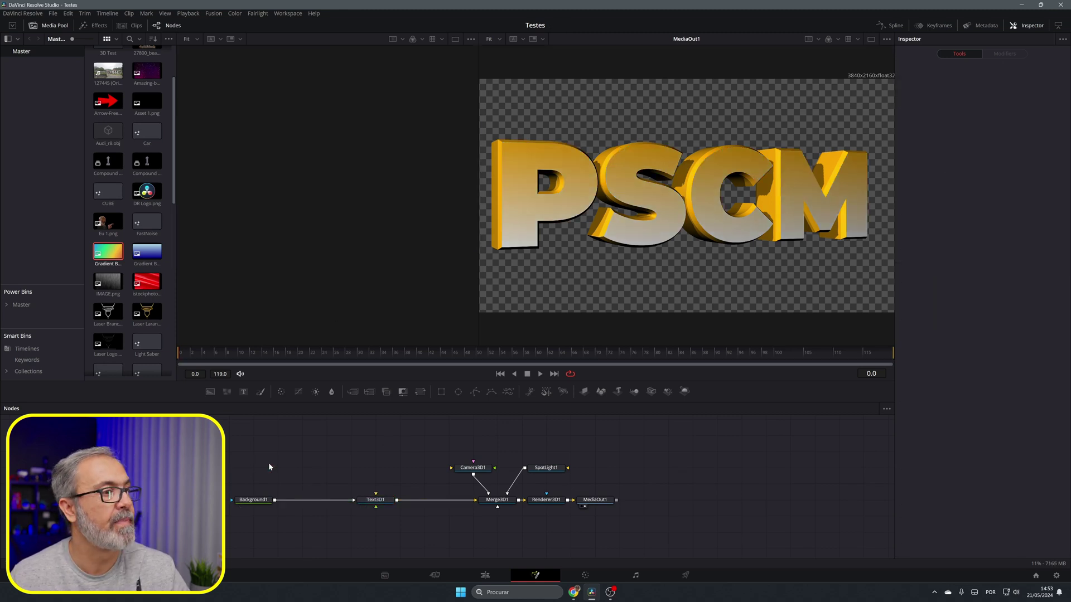
View Background1 in the left viewer and set its gradient Type to Horizontal.
click(251, 500)
key(1)
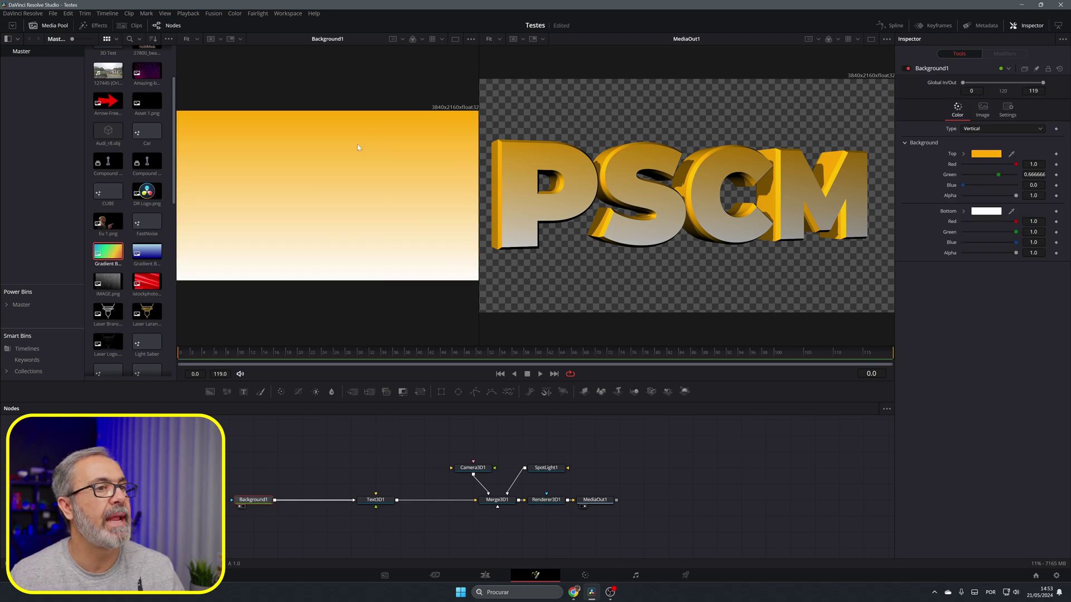
click(988, 128)
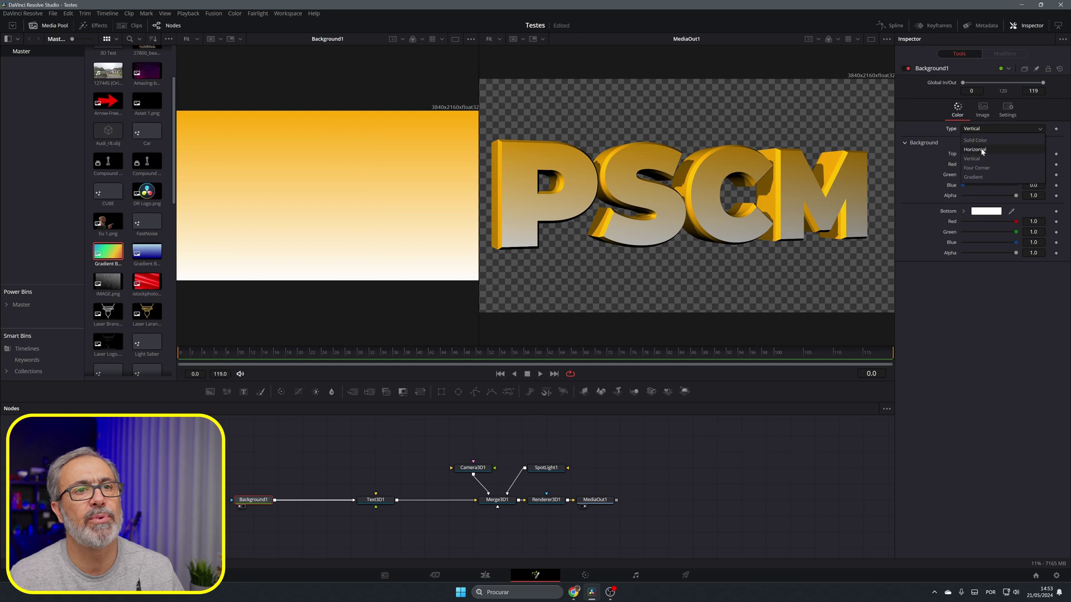
click(982, 150)
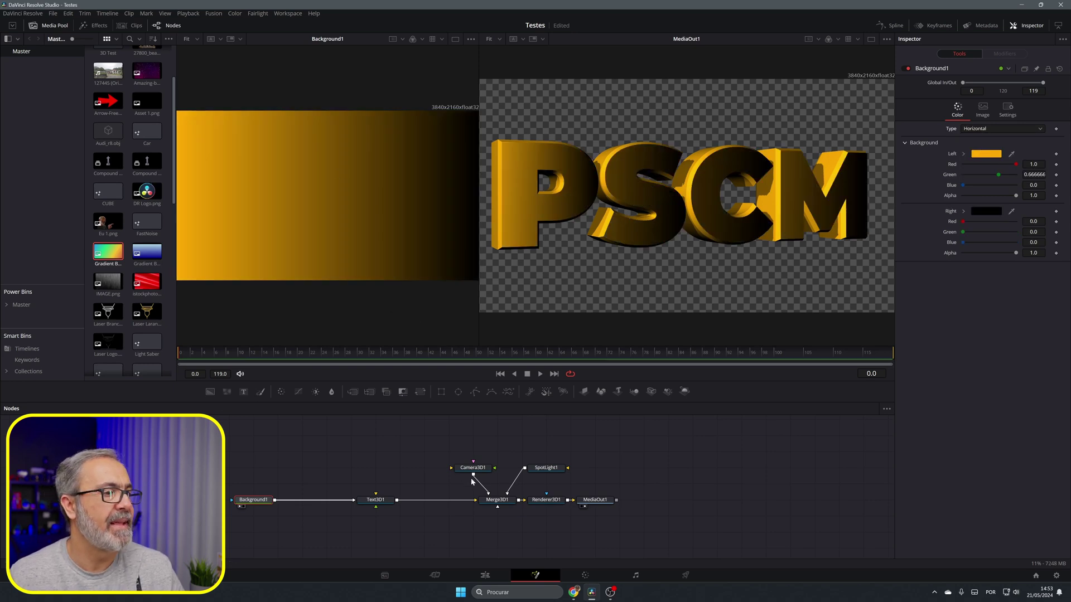
Raise SpotLight1's Intensity to about 1.56 and set Text3D1's Rotation Y to 5.2.
click(540, 468)
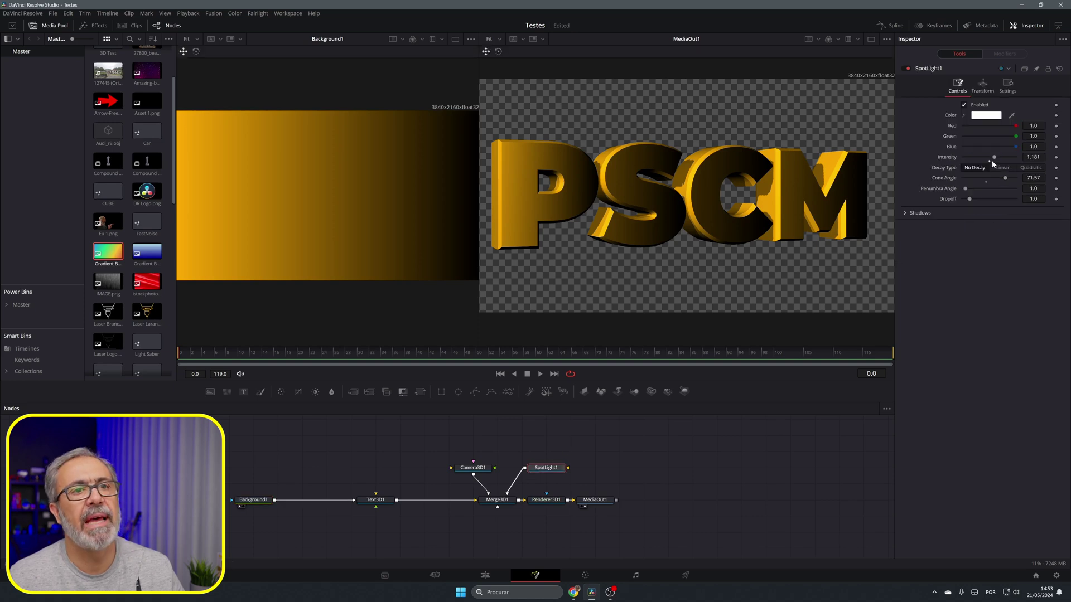
drag(996, 158, 1007, 160)
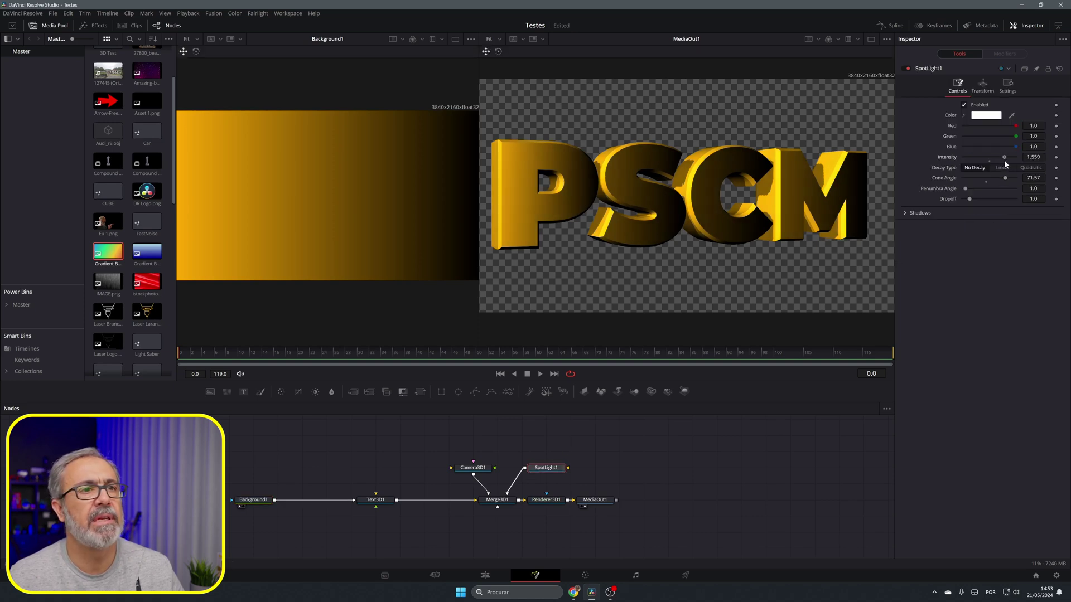
click(375, 500)
click(1020, 85)
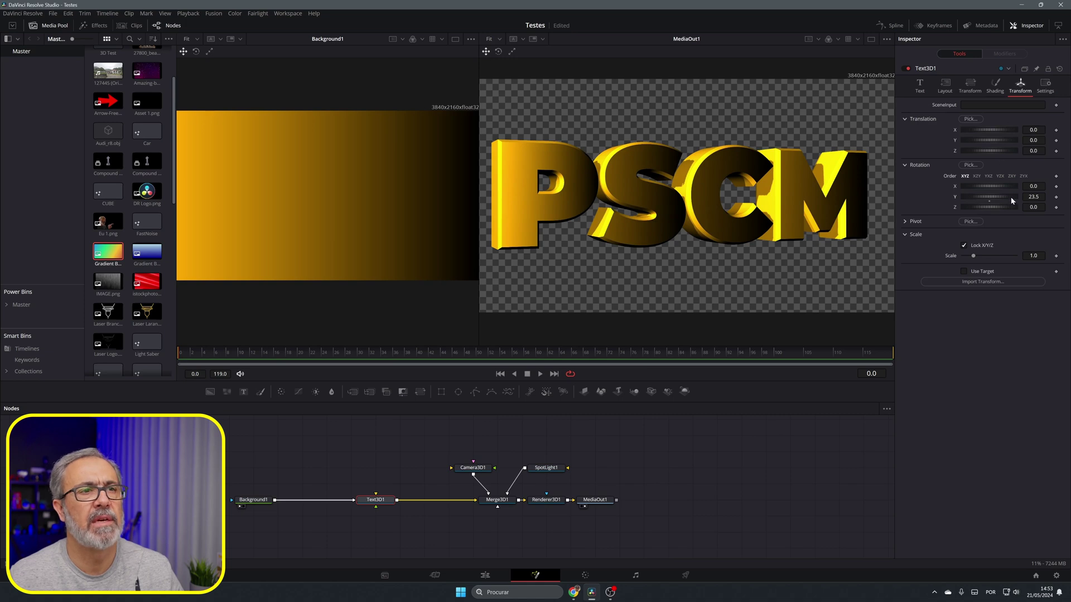
mouse_move(1009, 196)
mouse_down()
mouse_move(998, 199)
mouse_move(1008, 200)
mouse_up()
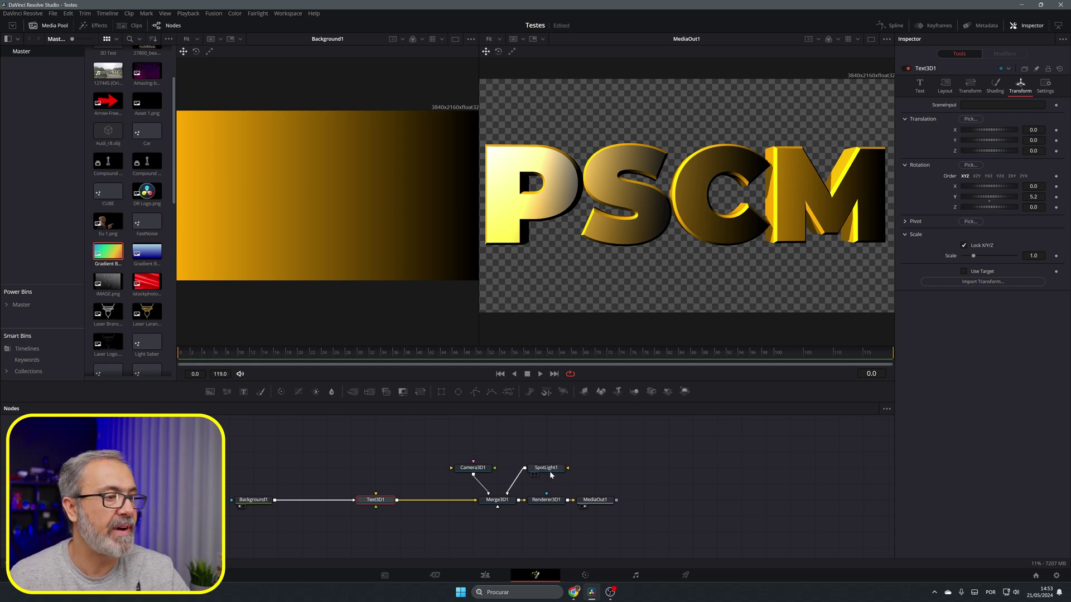
Switch Text3D1's Shading Mapping Level from Word to Character.
click(995, 85)
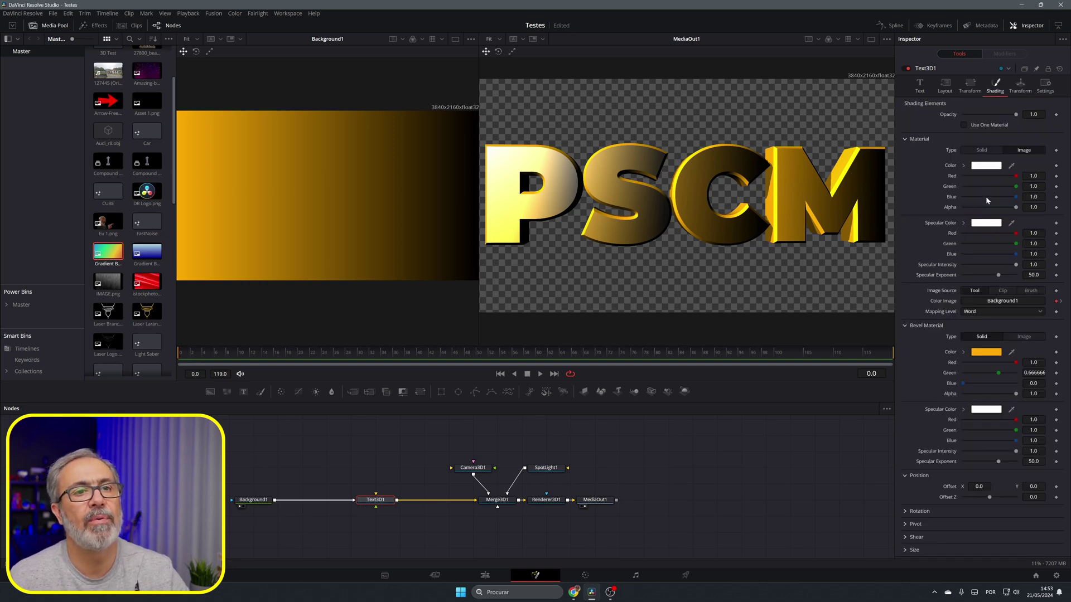
click(998, 311)
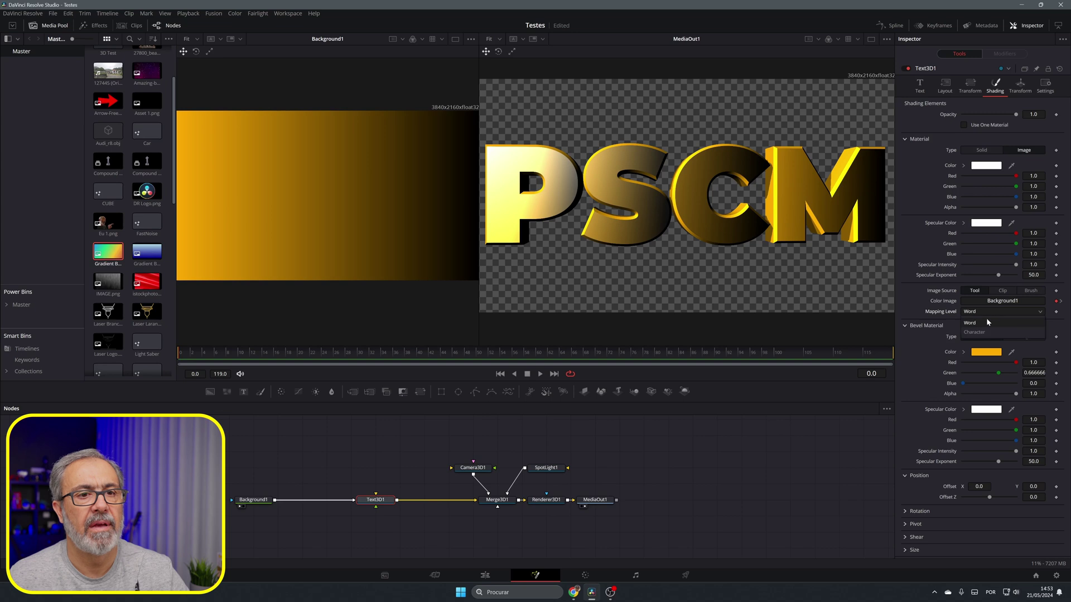
click(978, 333)
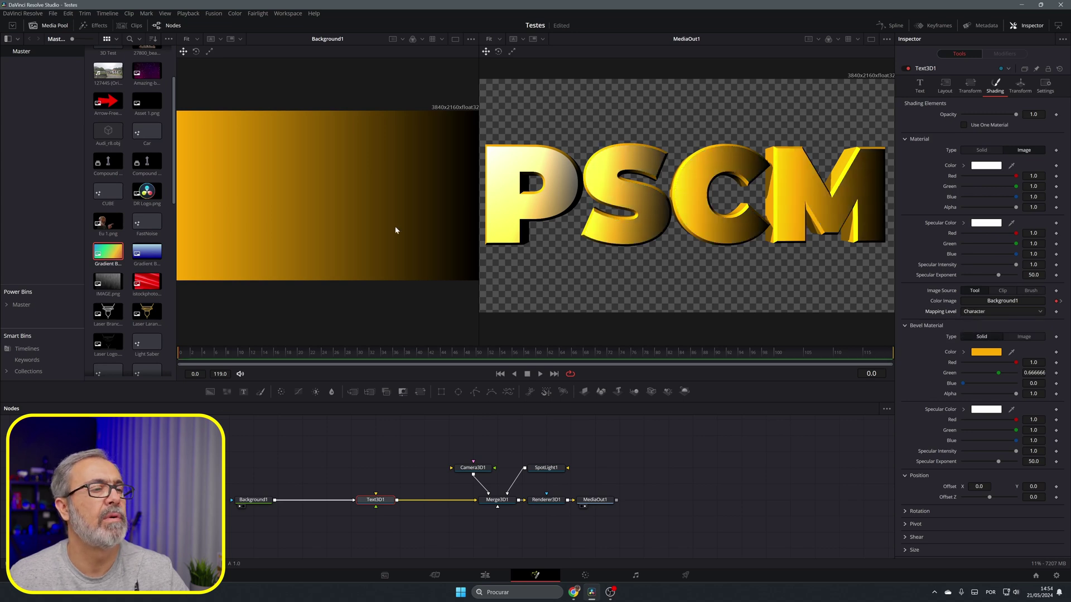